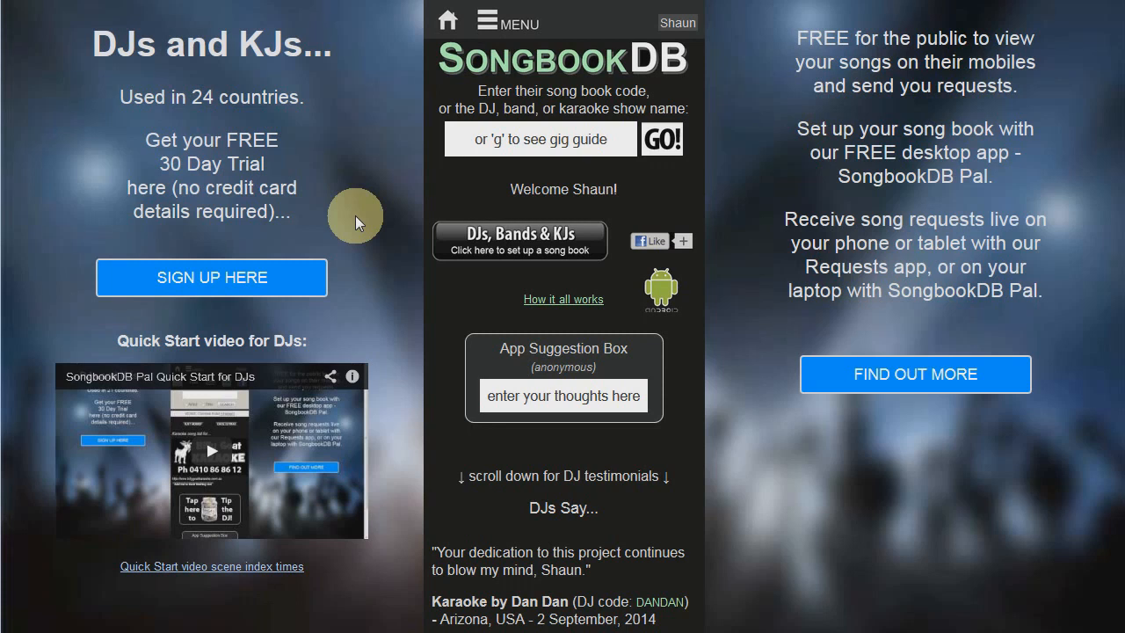
Open the DJ sign-up page for MTU Hoster with the Requests Plugin.
left_click(498, 27)
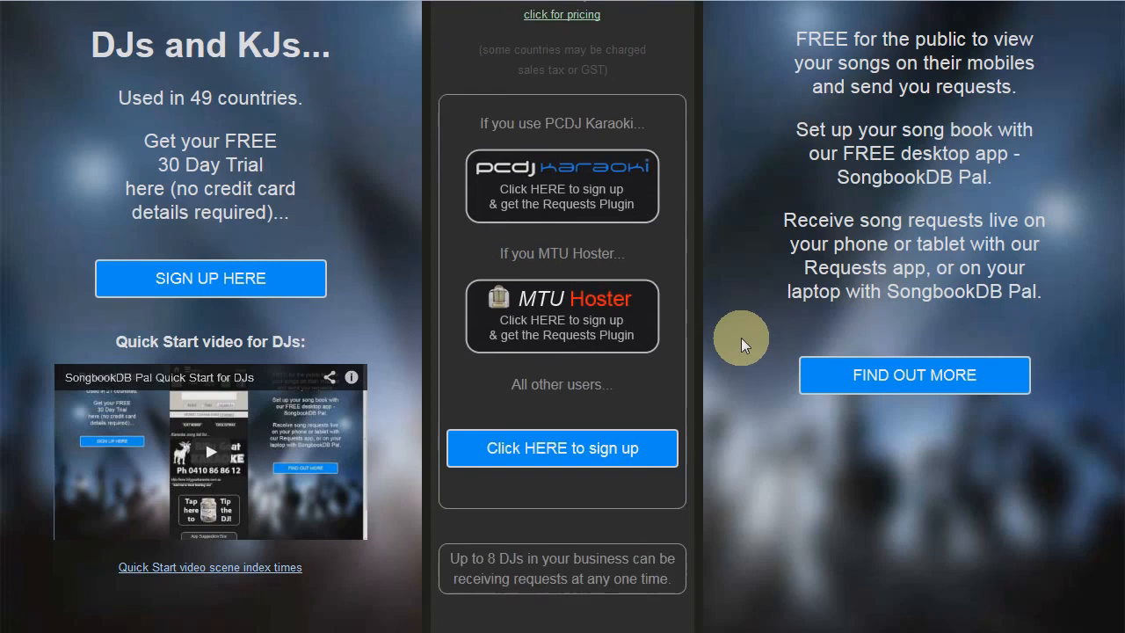
scroll(741, 338, "down", 2)
left_click(618, 240)
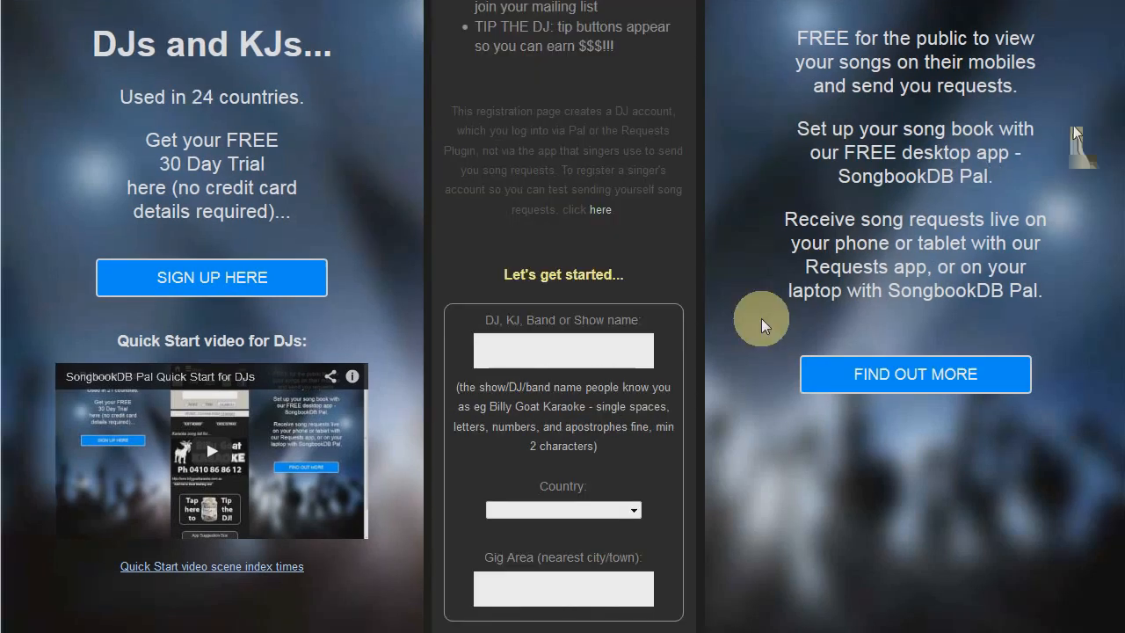
Enter the DJ's show name, choose United States as the country and enter Florida as the gig area.
scroll(761, 319, "down", 3)
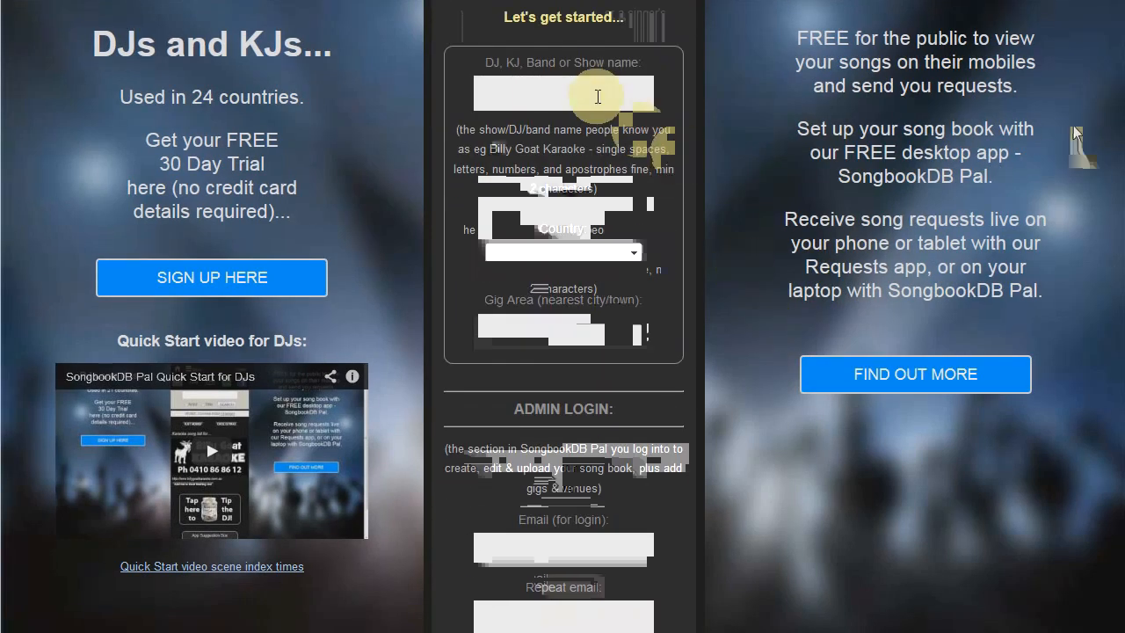
left_click(598, 96)
type("DJ Tommo")
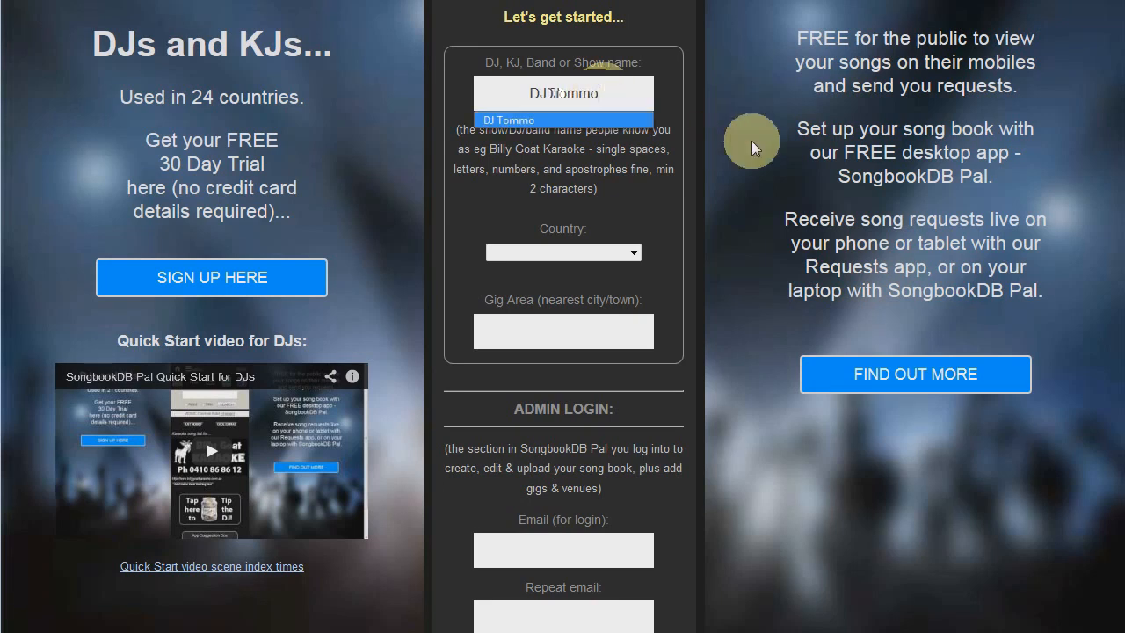
left_click(633, 252)
left_click(585, 280)
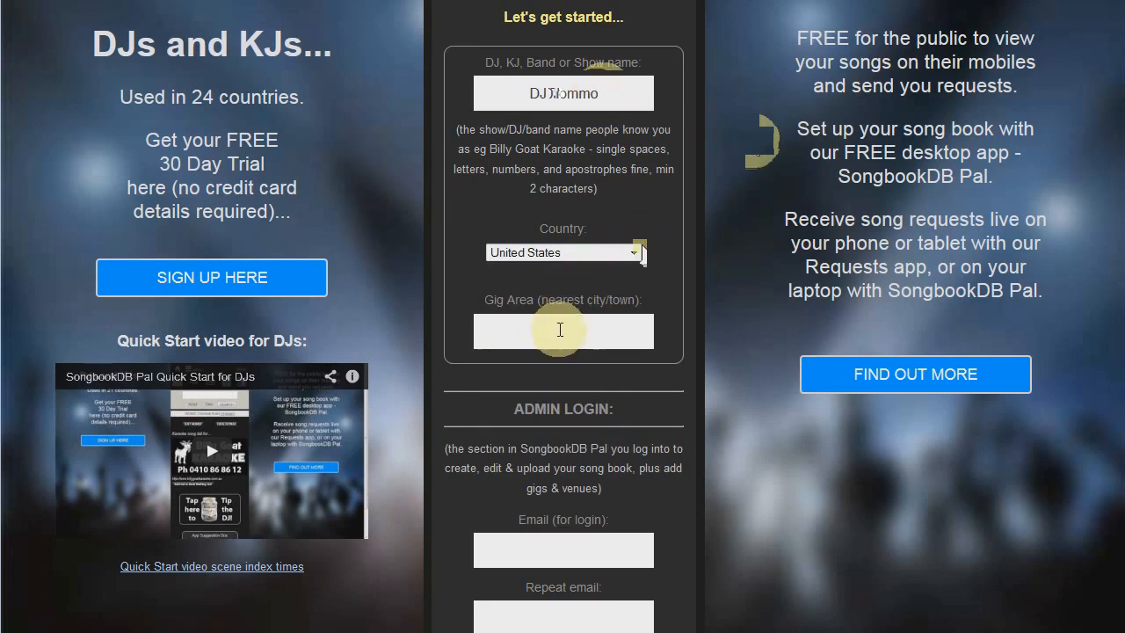
left_click(560, 329)
type("Florida")
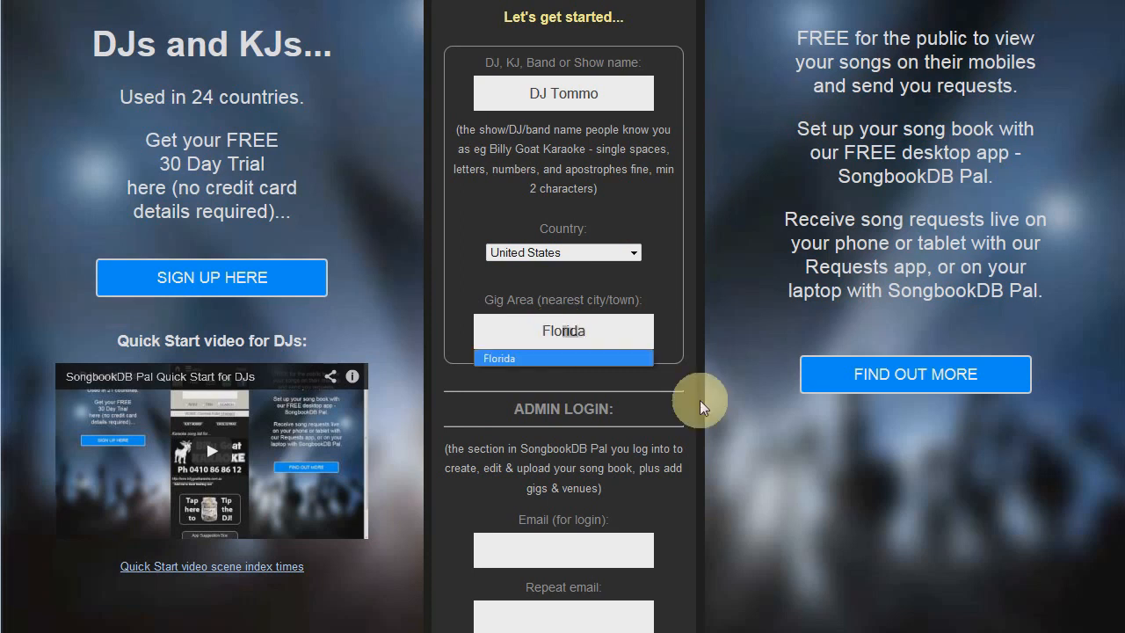
Enter and repeat the password for the admin login in the registration form.
left_click(739, 454)
scroll(743, 417, "down", 2)
scroll(754, 423, "down", 3)
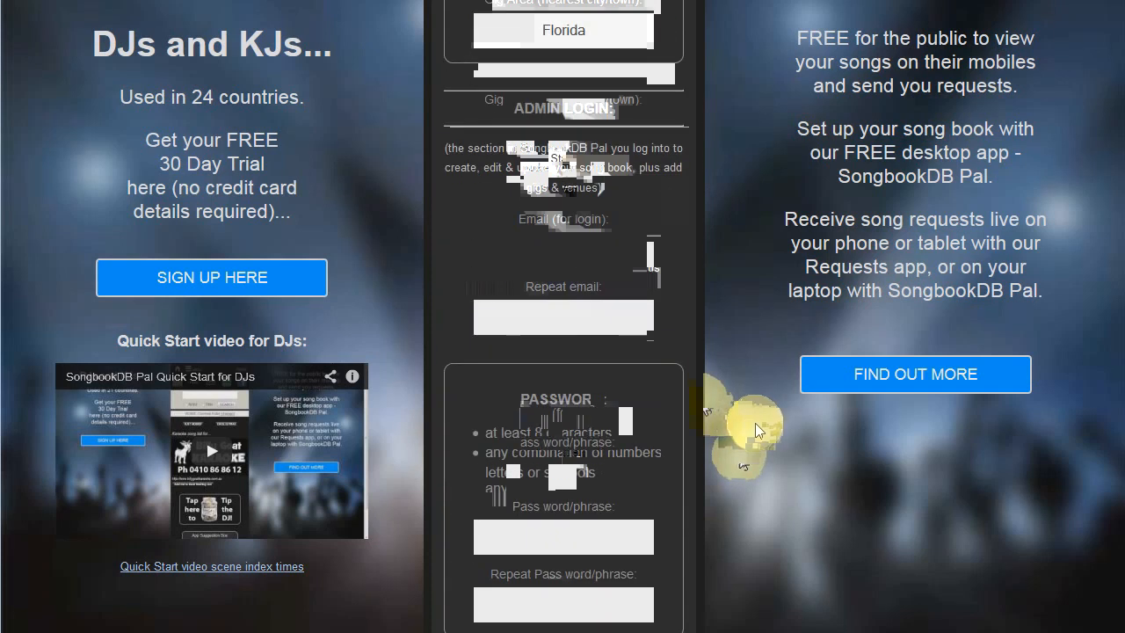
left_click(572, 438)
type("********")
key("Tab")
type("********")
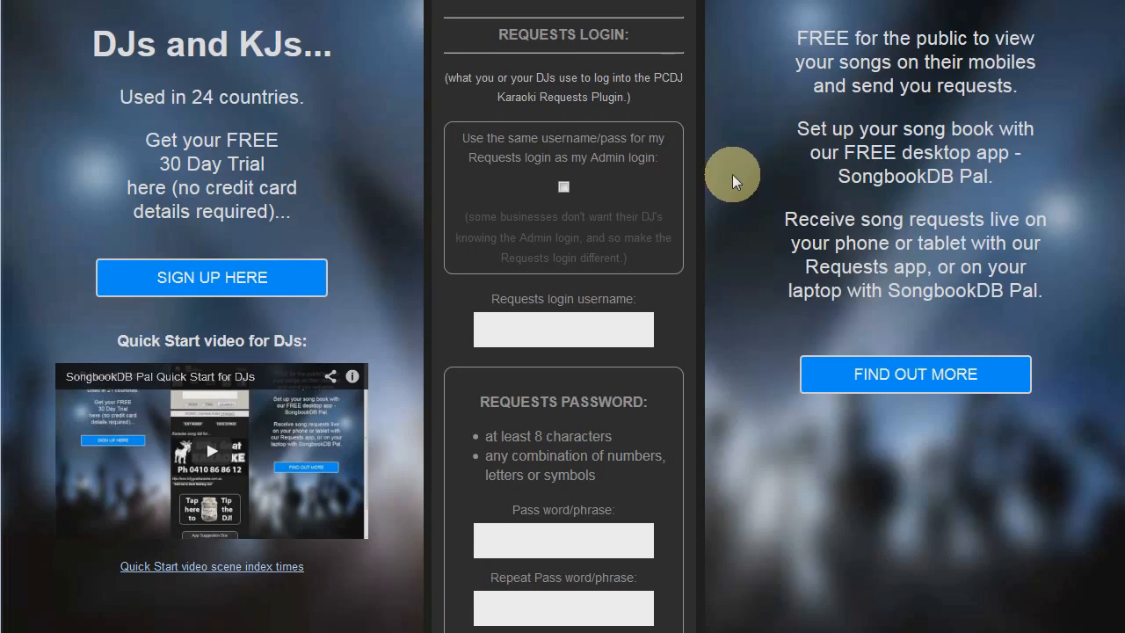
Reuse the admin login for the Requests login and give "We know people, good people" as how SongbookDB was found.
left_click(564, 184)
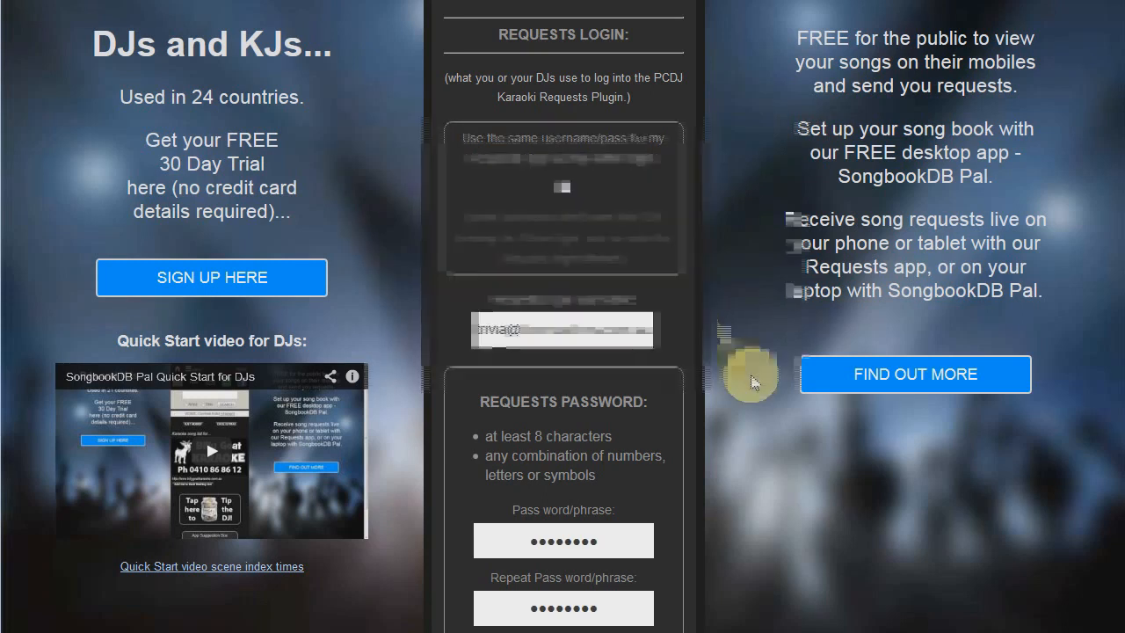
scroll(751, 377, "down", 5)
left_click(559, 255)
type("we")
left_click(556, 286)
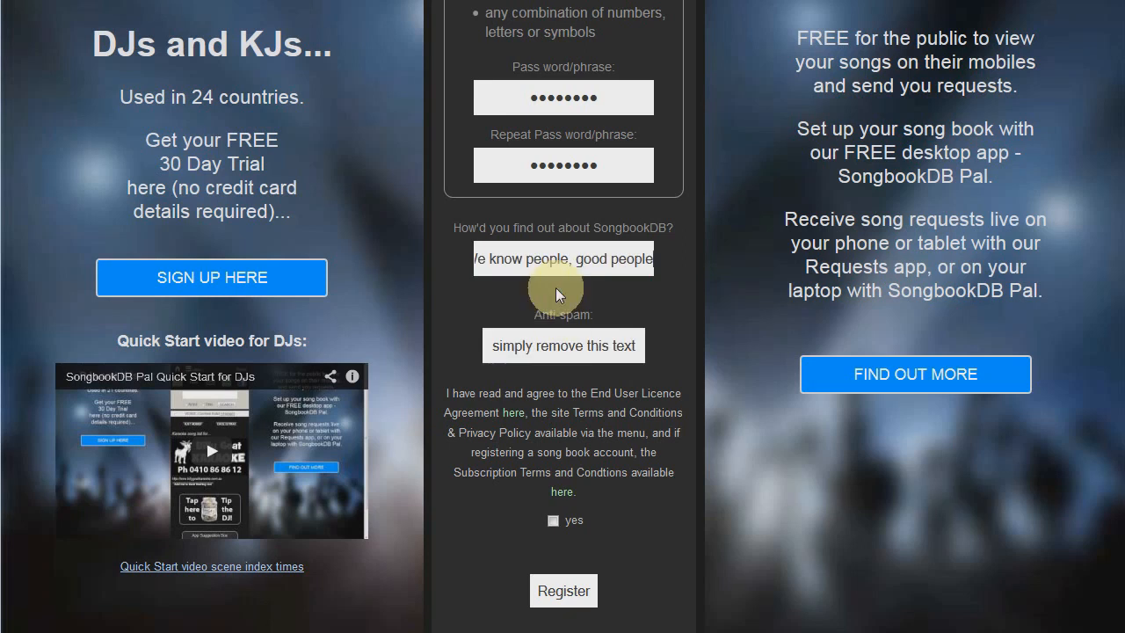
Clear the anti-spam text, agree to the terms and submit the account registration.
triple_click(603, 346)
key("BackSpace")
left_click(553, 520)
left_click(570, 596)
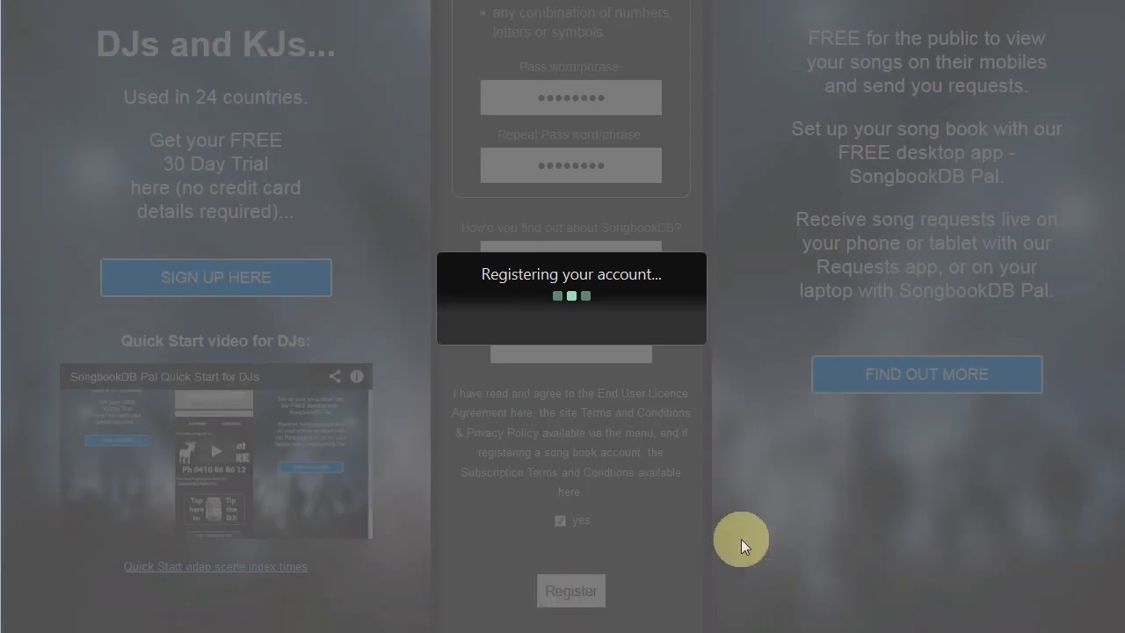
Activate the new account through the activation link in the registration email.
left_click(661, 420)
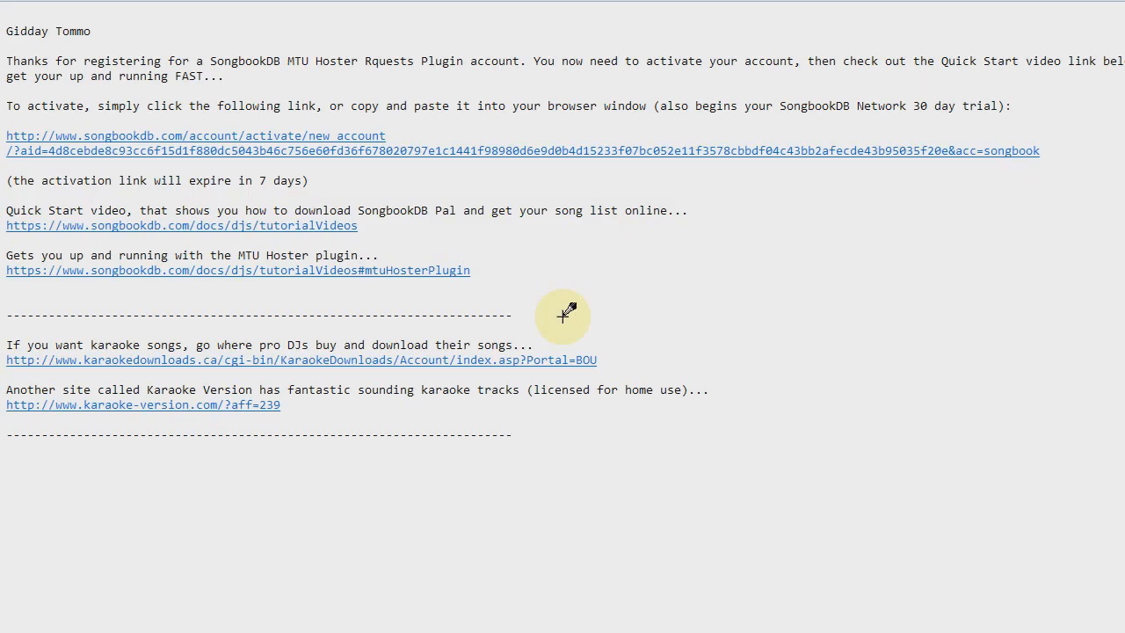
left_click(579, 157)
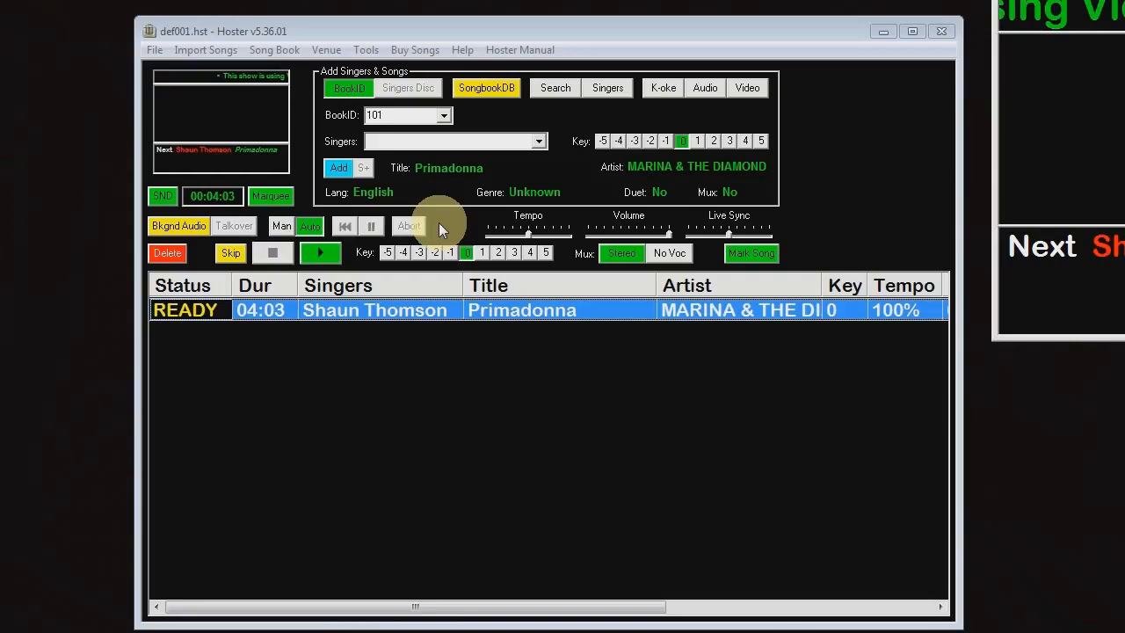
Switch to MTU Hoster and create a SongbookDB song book using DiscIDs.
left_click(273, 50)
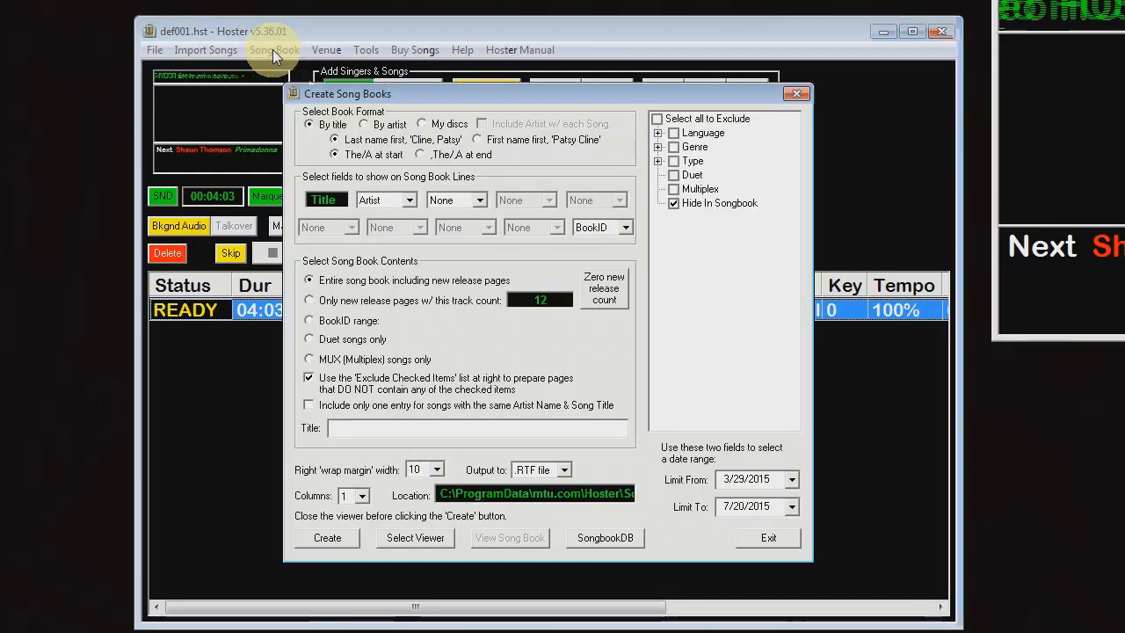
left_click(609, 540)
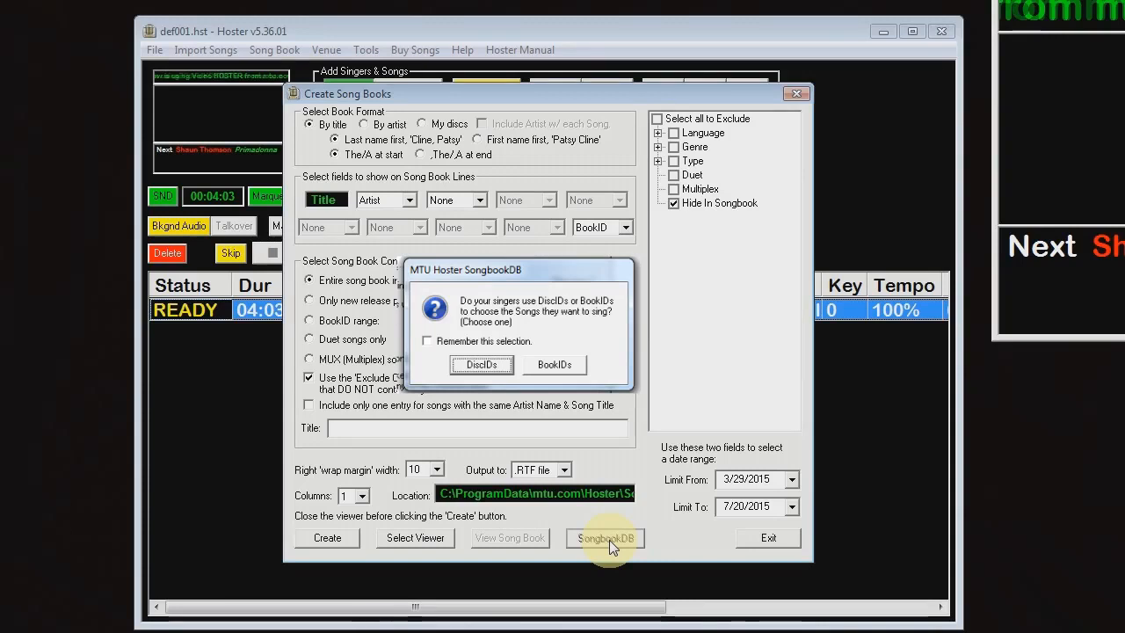
key("Return")
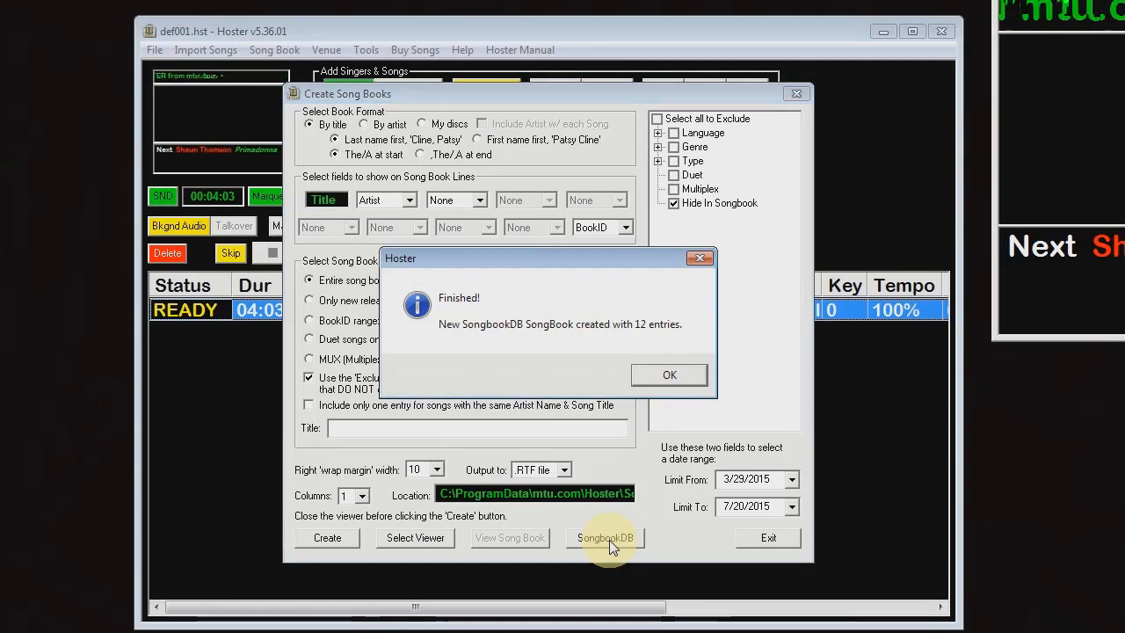
left_click(676, 378)
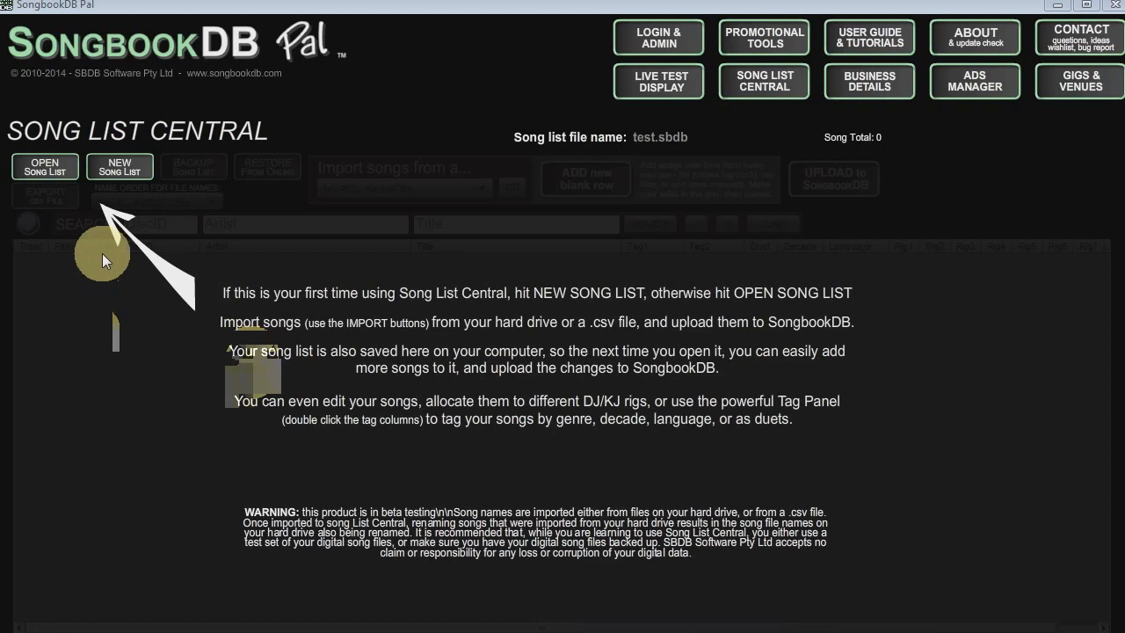
In SongbookDB Pal, create a new song list named test2 in the test folder.
left_click(124, 182)
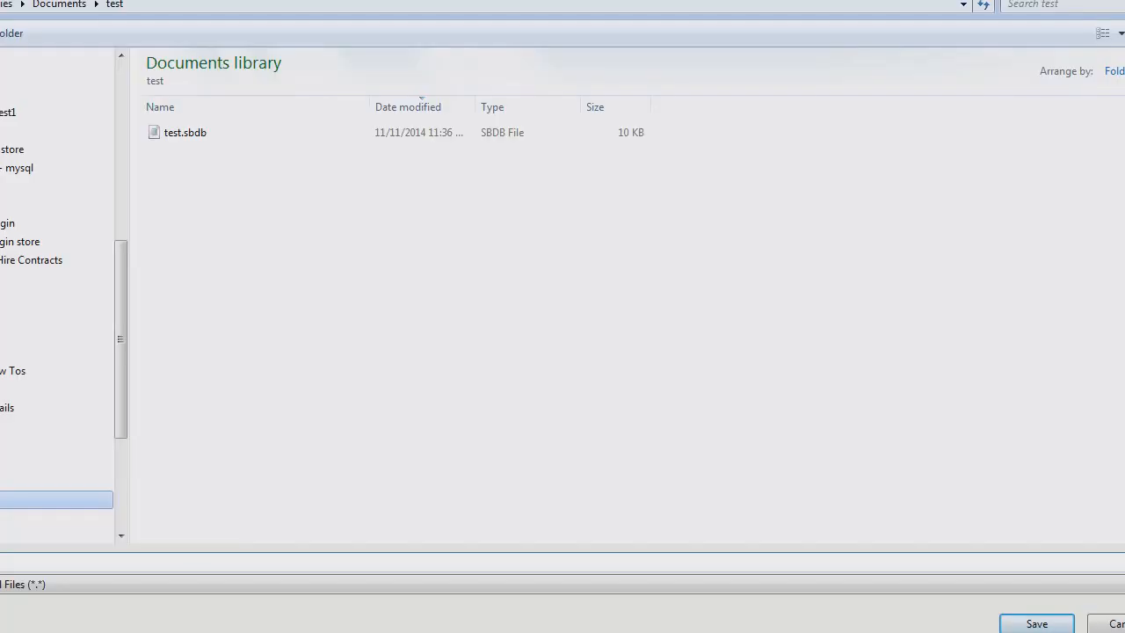
type("test2")
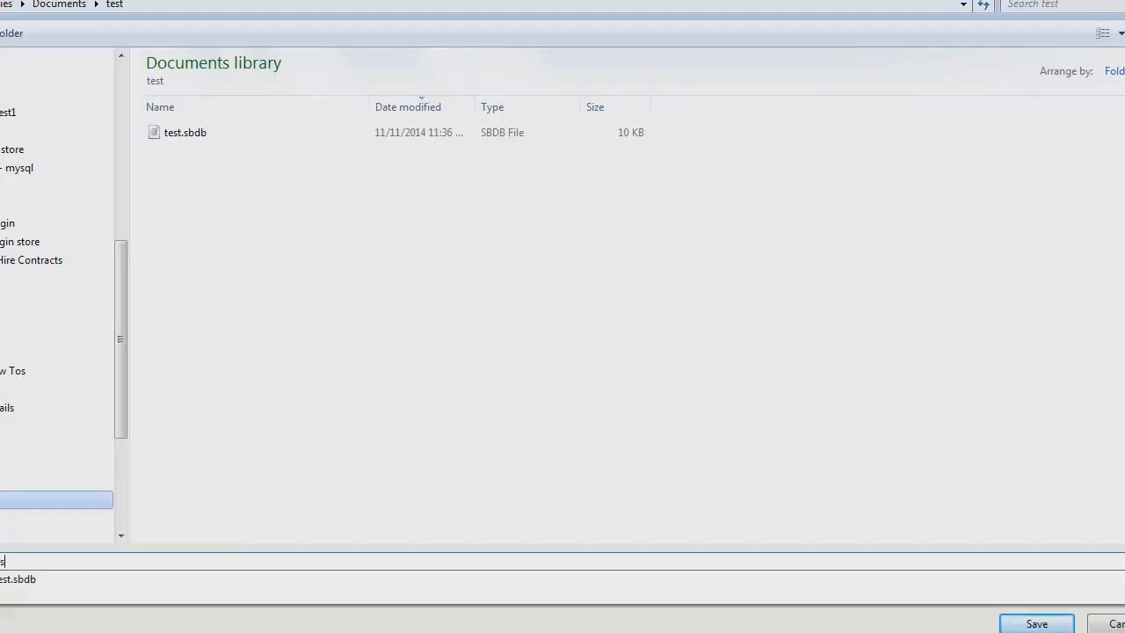
key("Return")
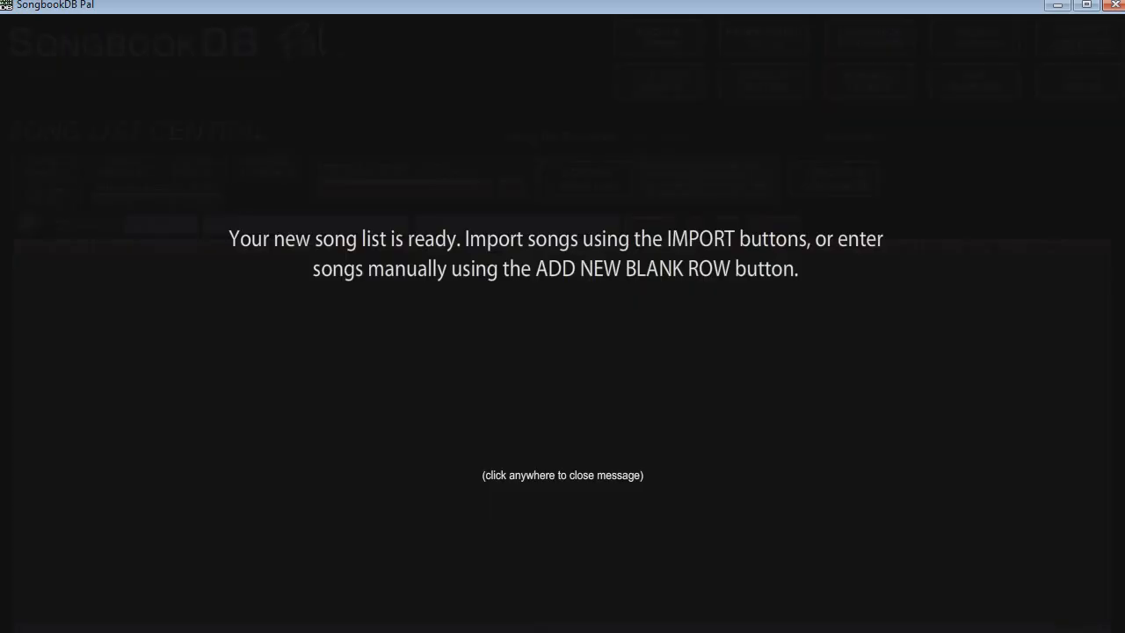
left_click(575, 327)
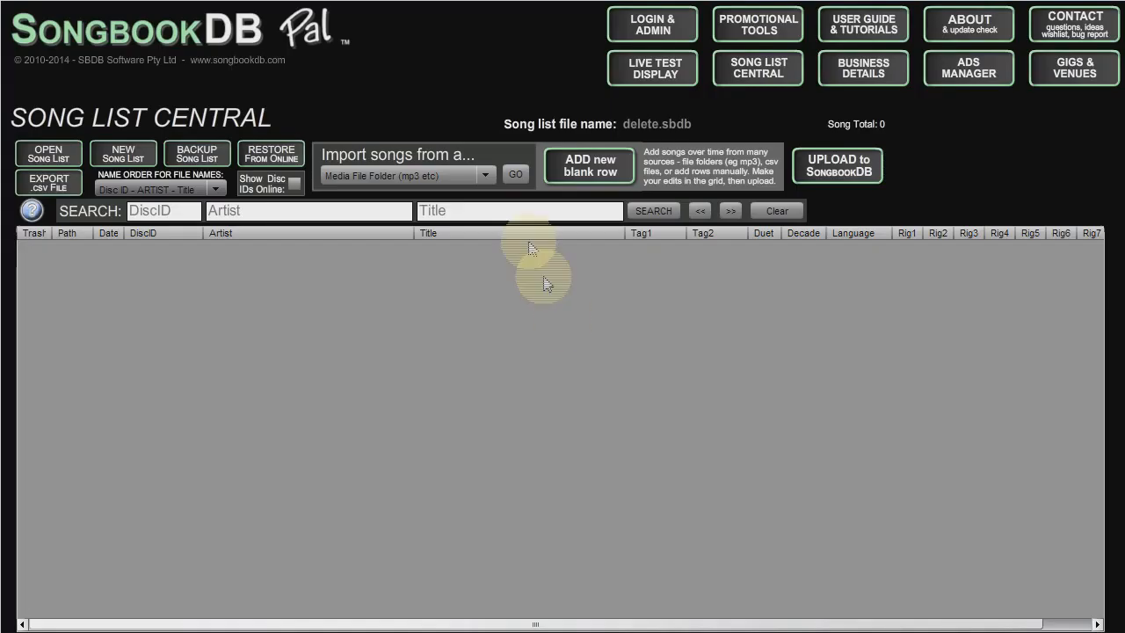
Import songs from the MTU Hoster Song Database into Rig 1 and dismiss the import summary.
left_click(487, 178)
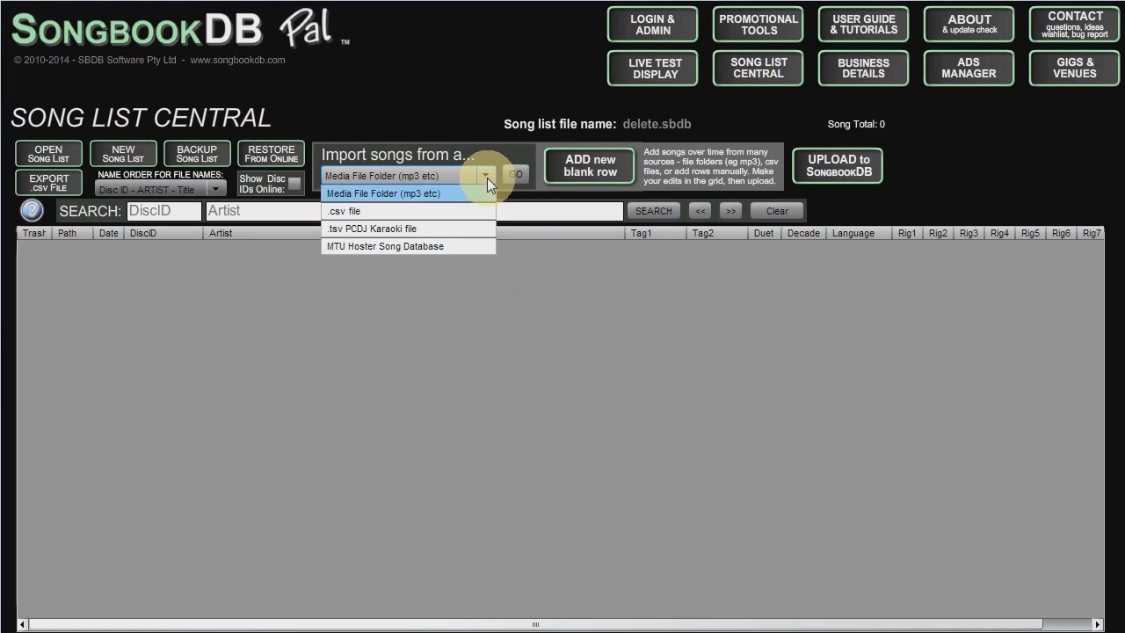
left_click(419, 247)
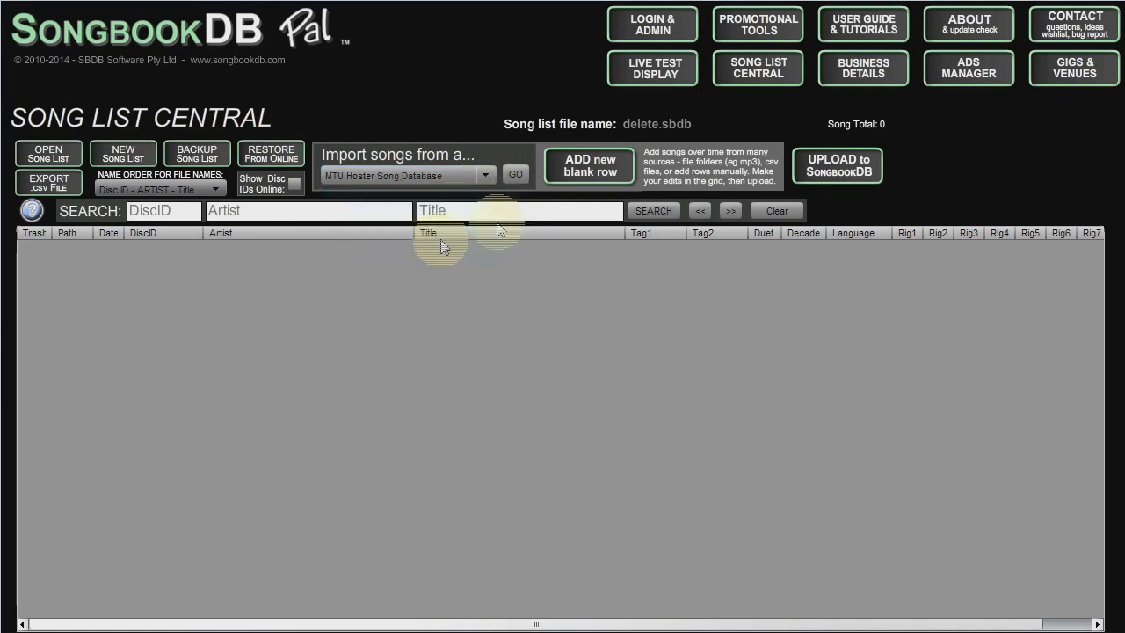
left_click(515, 173)
left_click(616, 298)
left_click(495, 297)
left_click(495, 297)
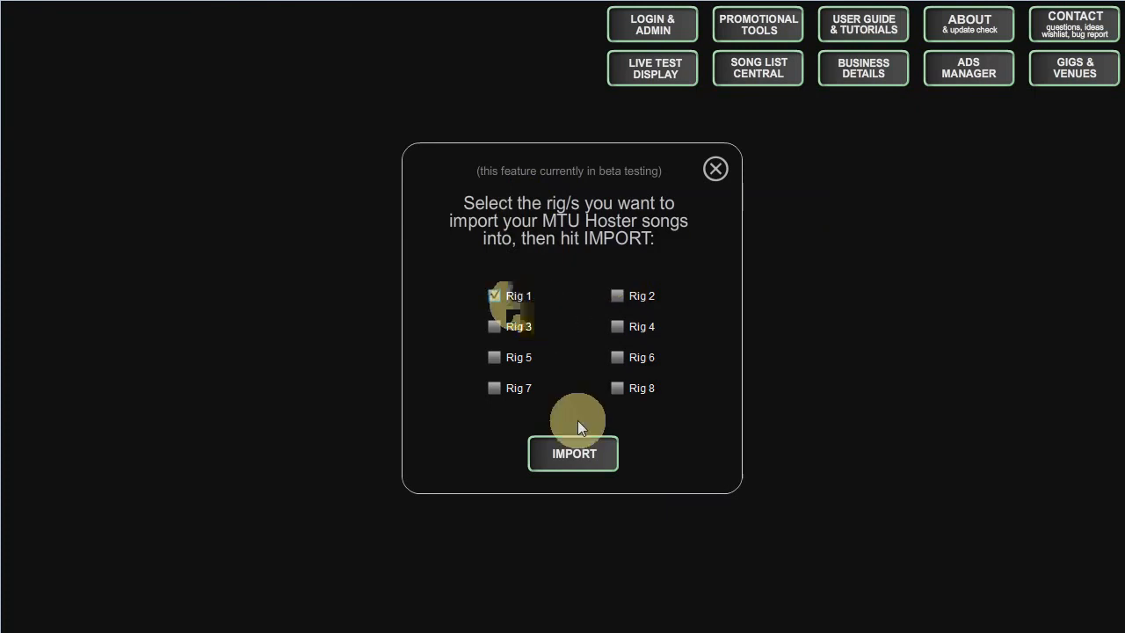
left_click(582, 464)
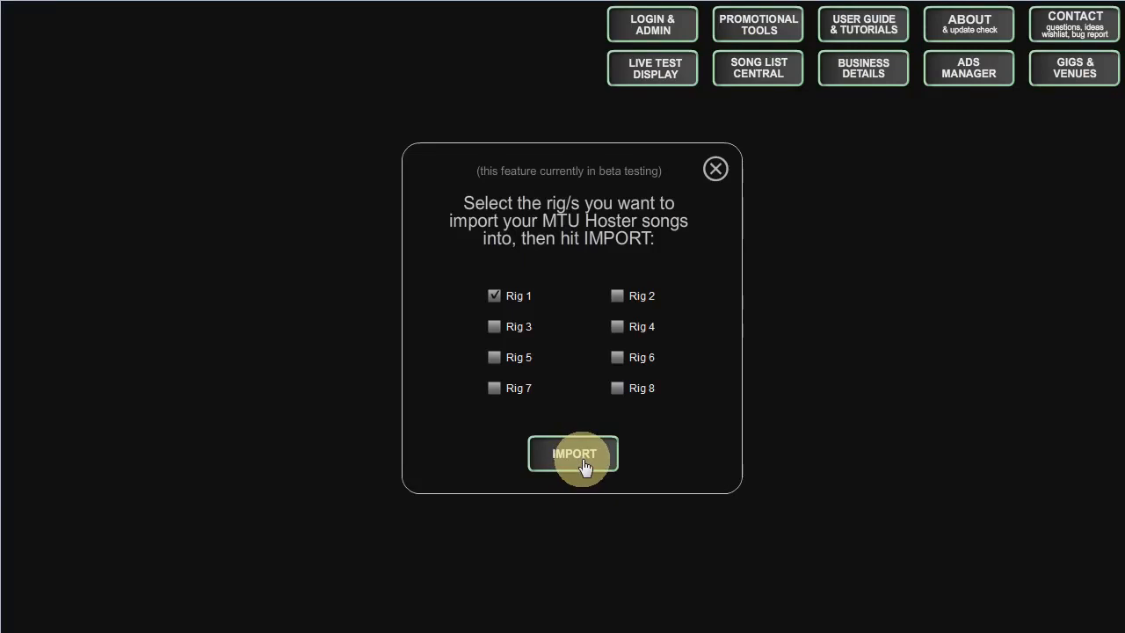
left_click(576, 454)
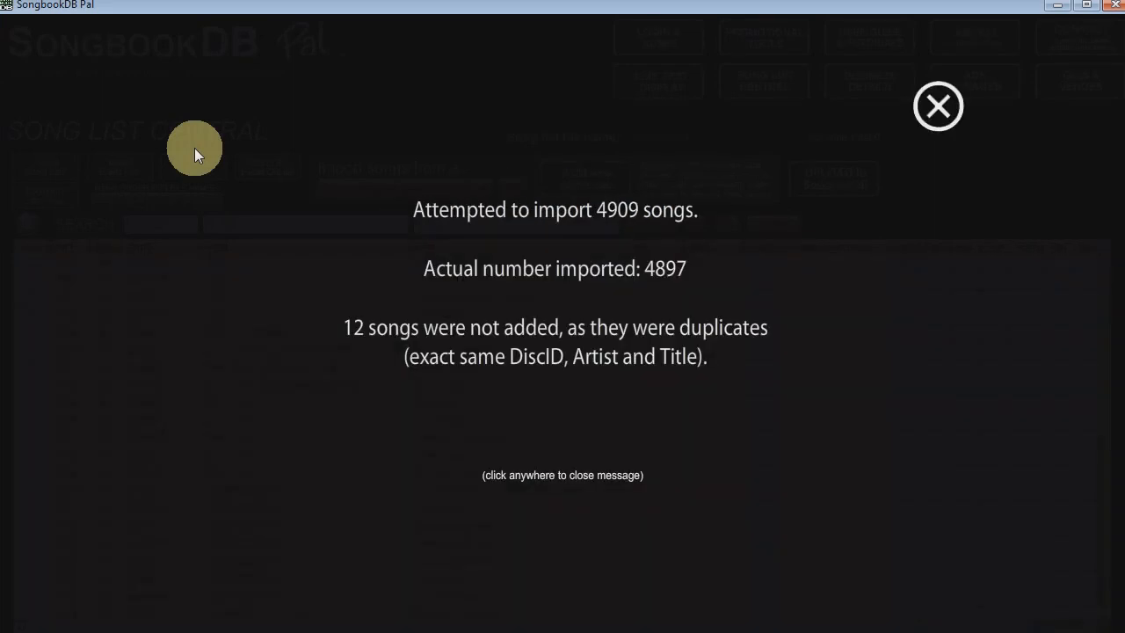
left_click(937, 122)
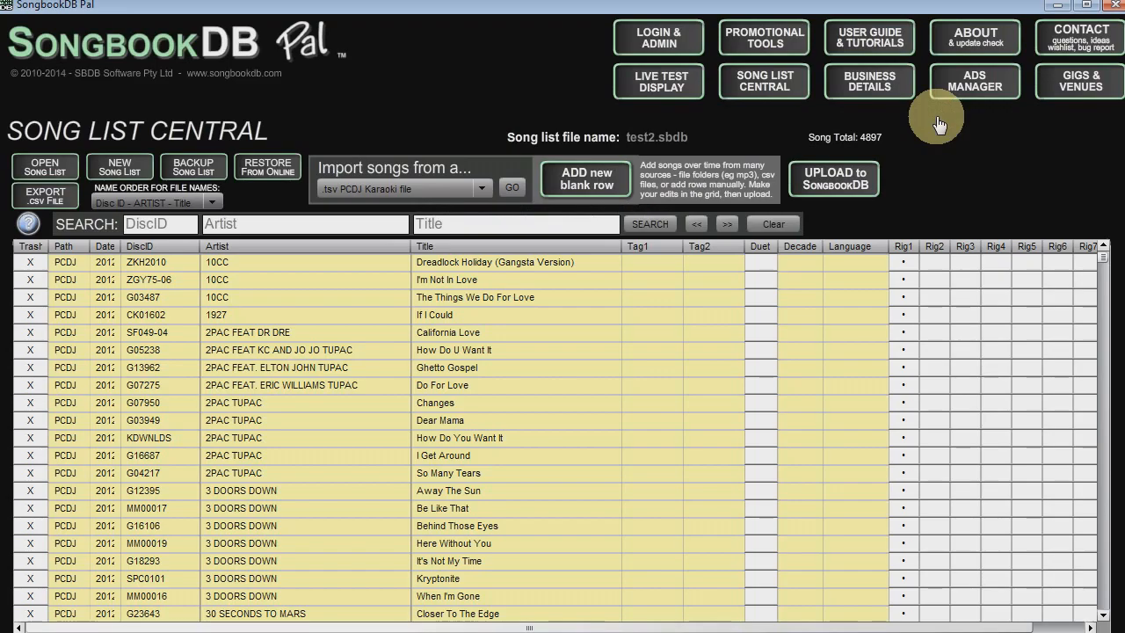
Upload the song list to SongbookDB, overwriting any existing online list for the account.
left_click(837, 179)
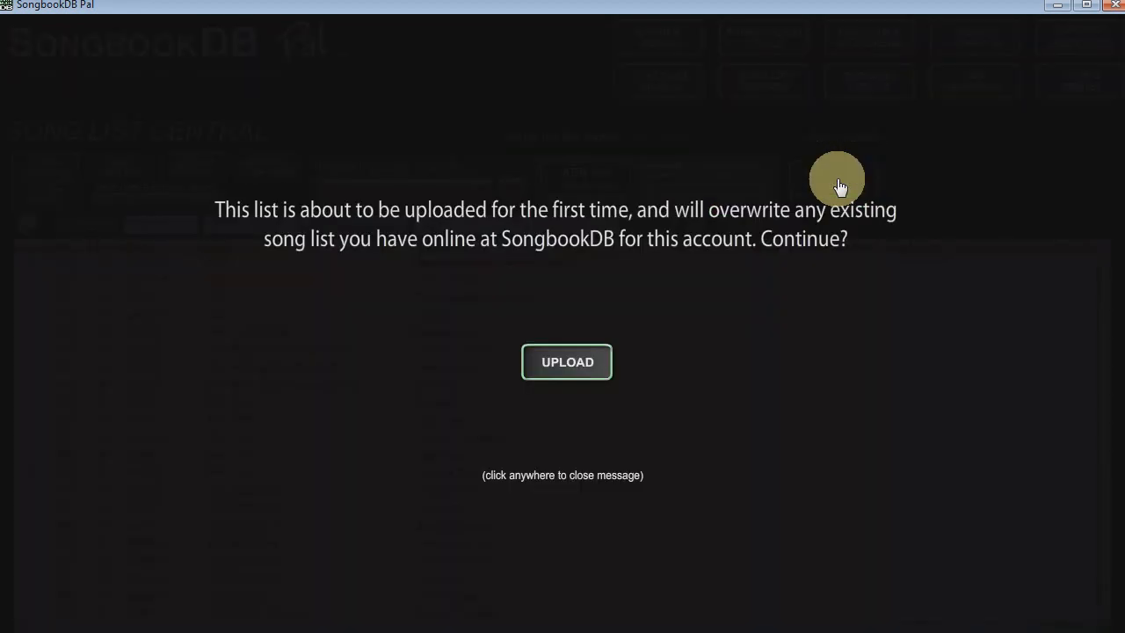
left_click(567, 364)
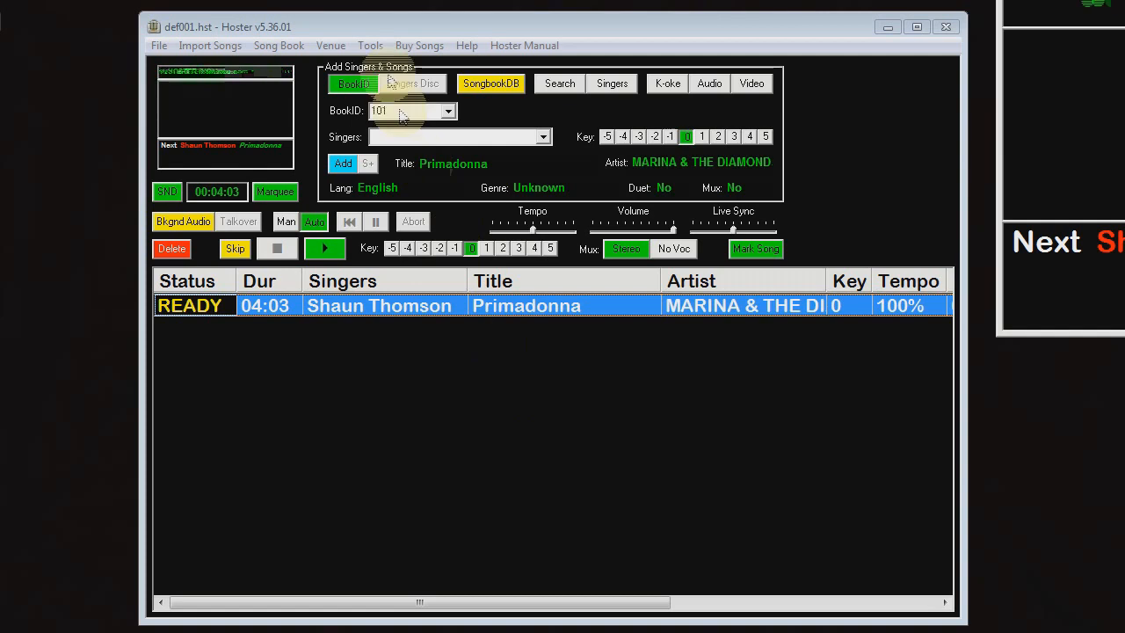
Switch to MTU Hoster and enable starting SongbookDB when Hoster opens in its SongbookDB settings.
left_click(371, 48)
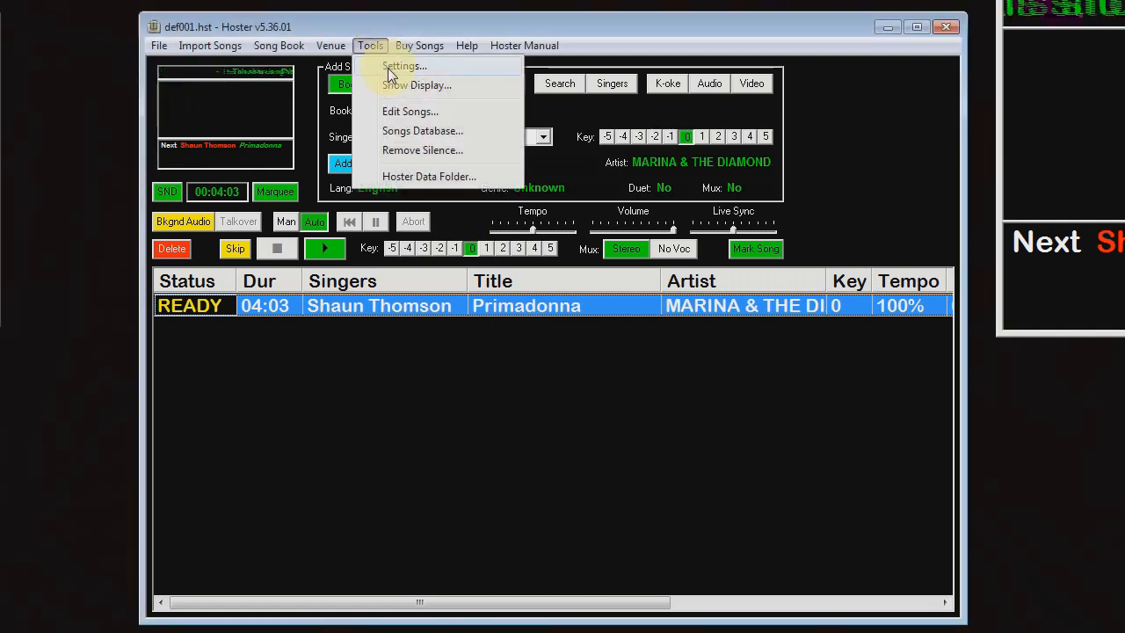
left_click(390, 68)
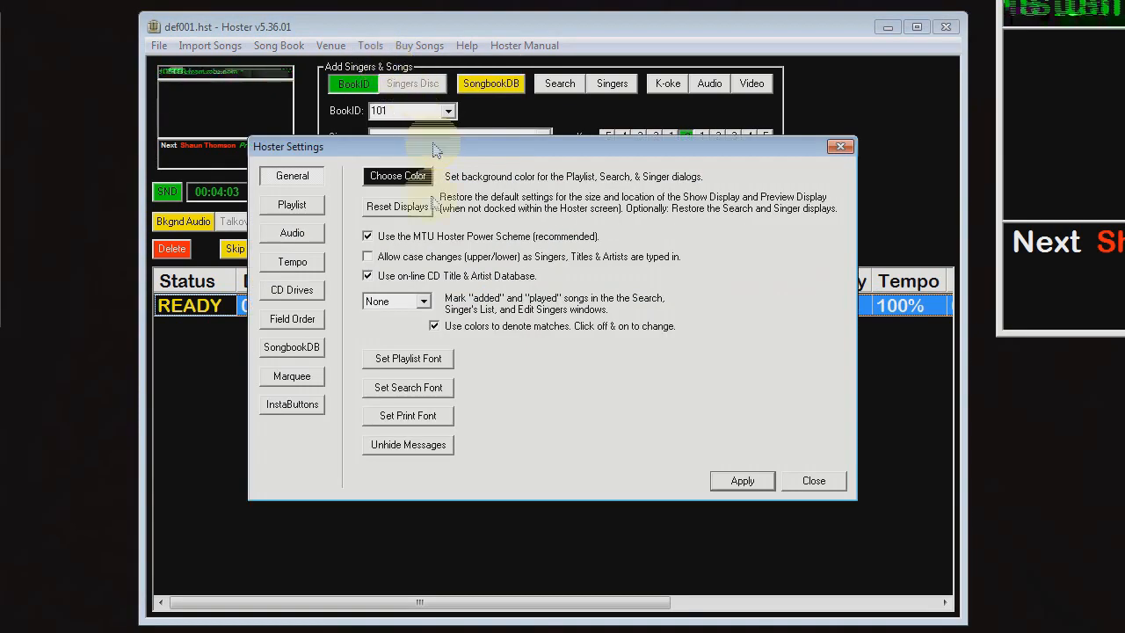
left_click(315, 349)
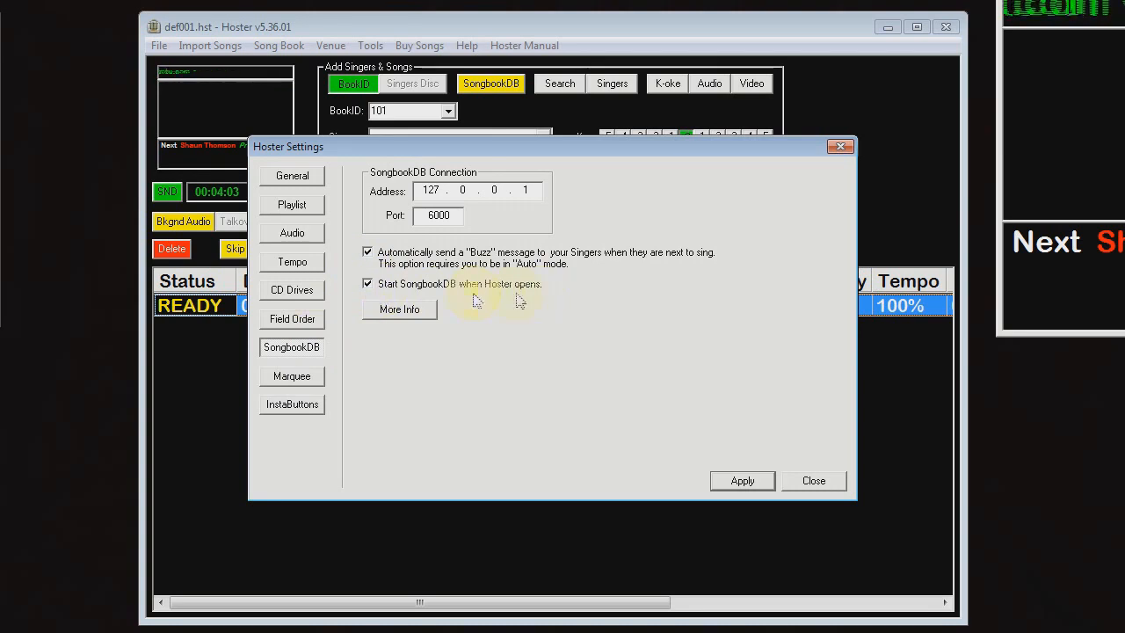
left_click(368, 284)
left_click(741, 485)
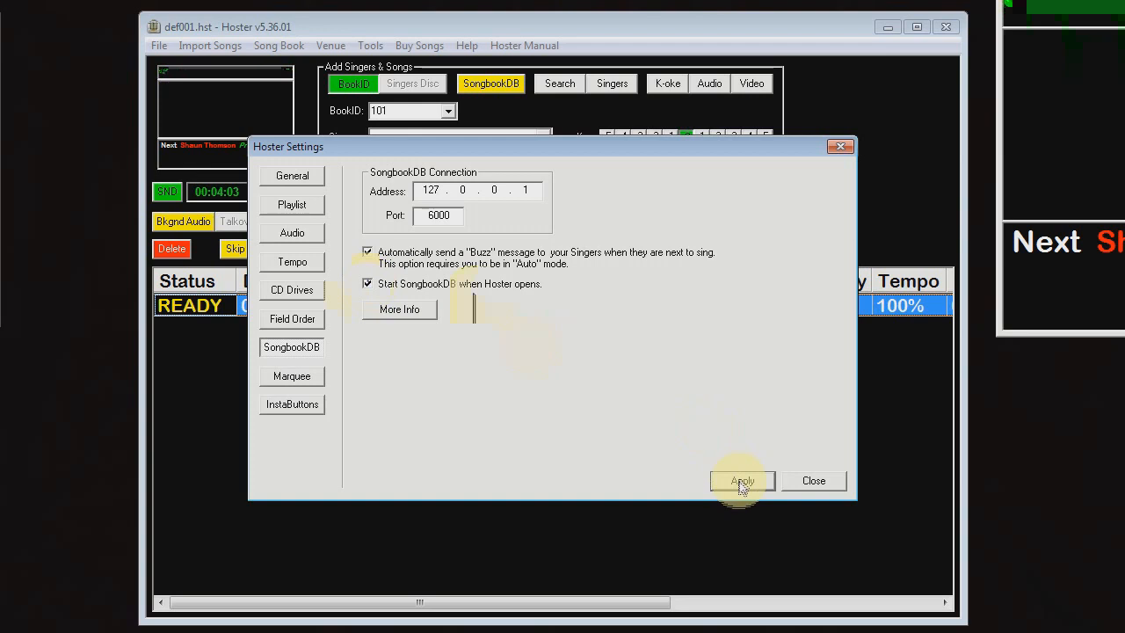
left_click(368, 284)
left_click(368, 286)
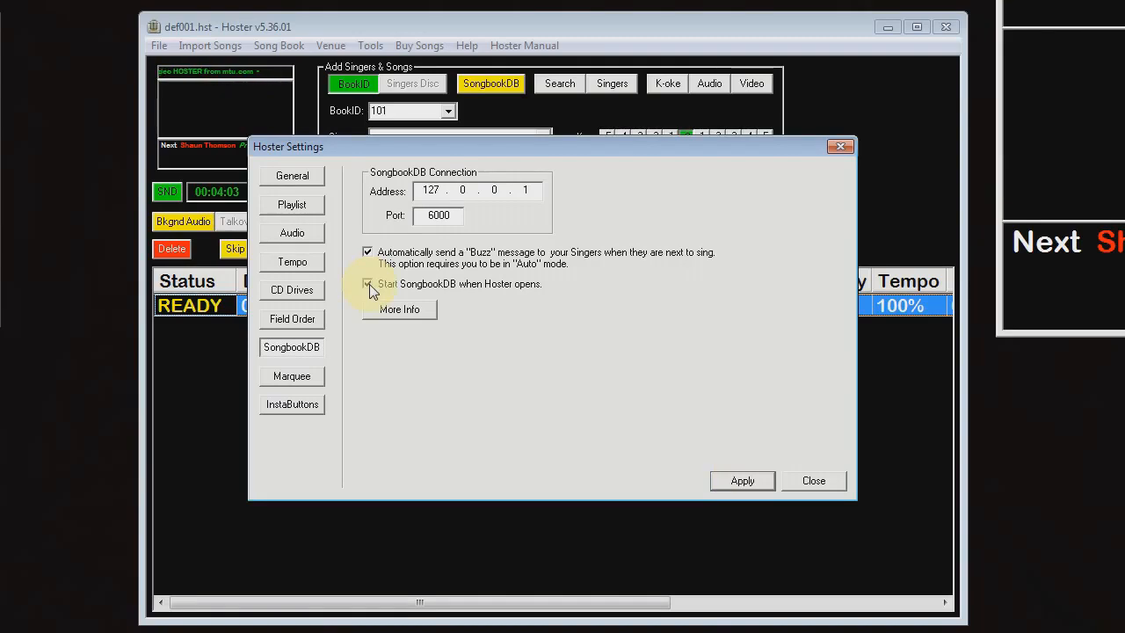
left_click(810, 480)
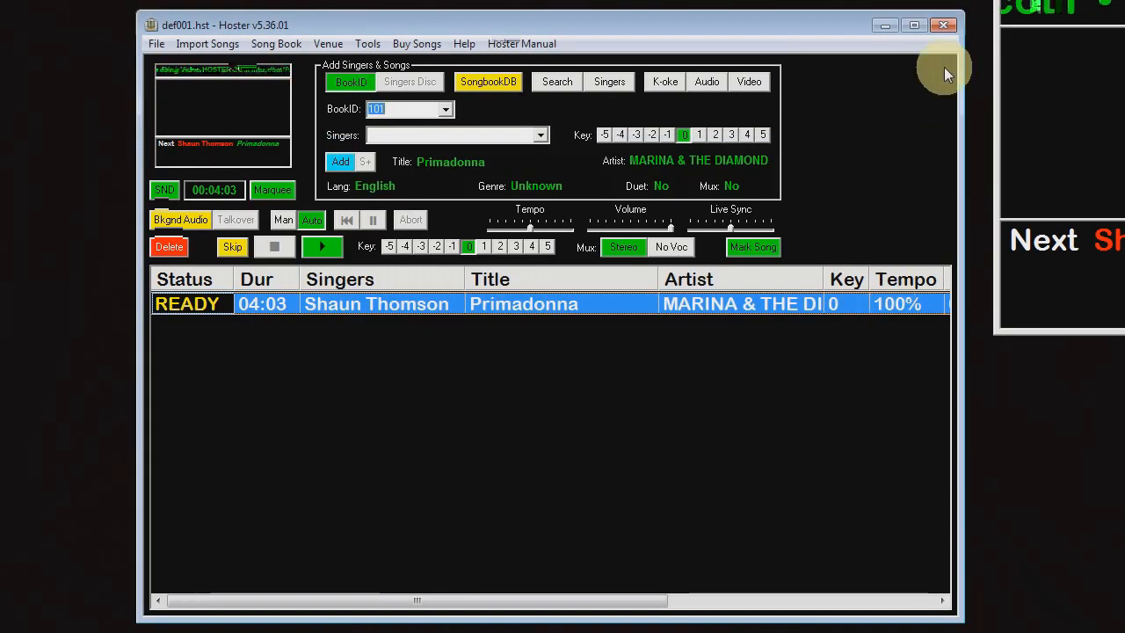
Close and restart MTU Hoster to launch the SongbookDB Requests Plugin, and open the plugin's Hoster connection settings.
left_click(943, 26)
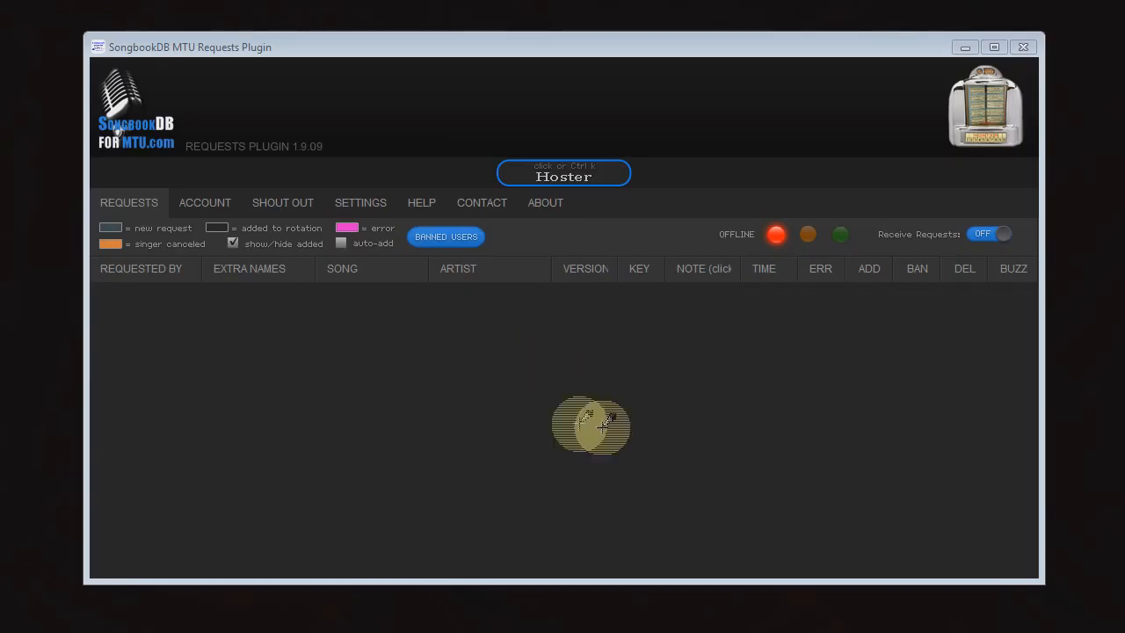
left_click(372, 201)
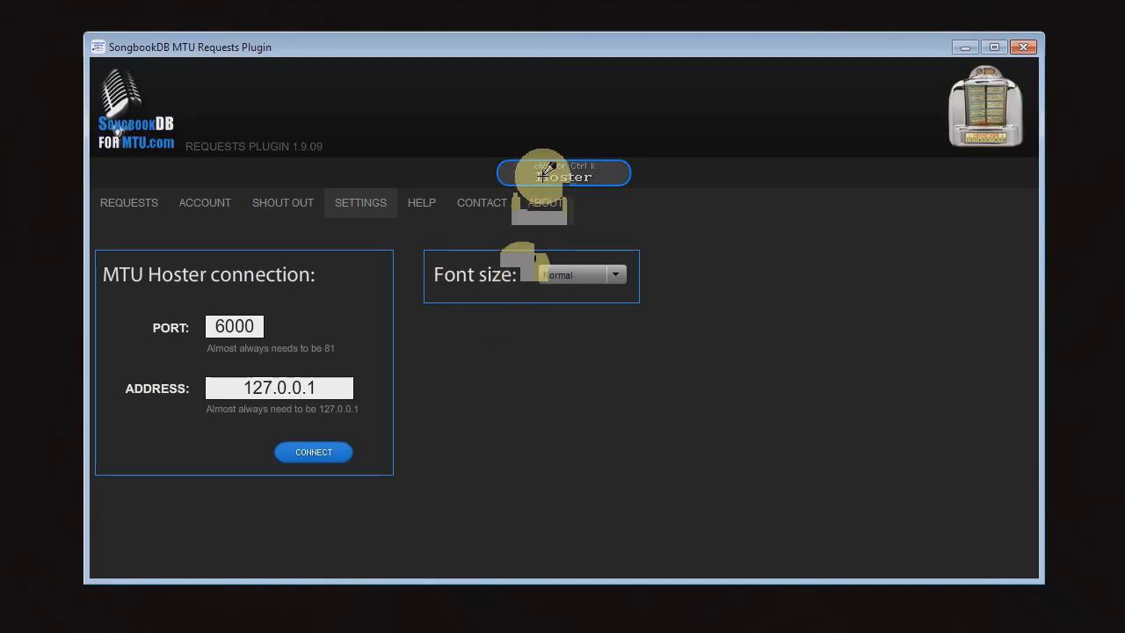
Switch back to MTU Hoster and check the address and port of the SongbookDB connection in its settings.
left_click(545, 172)
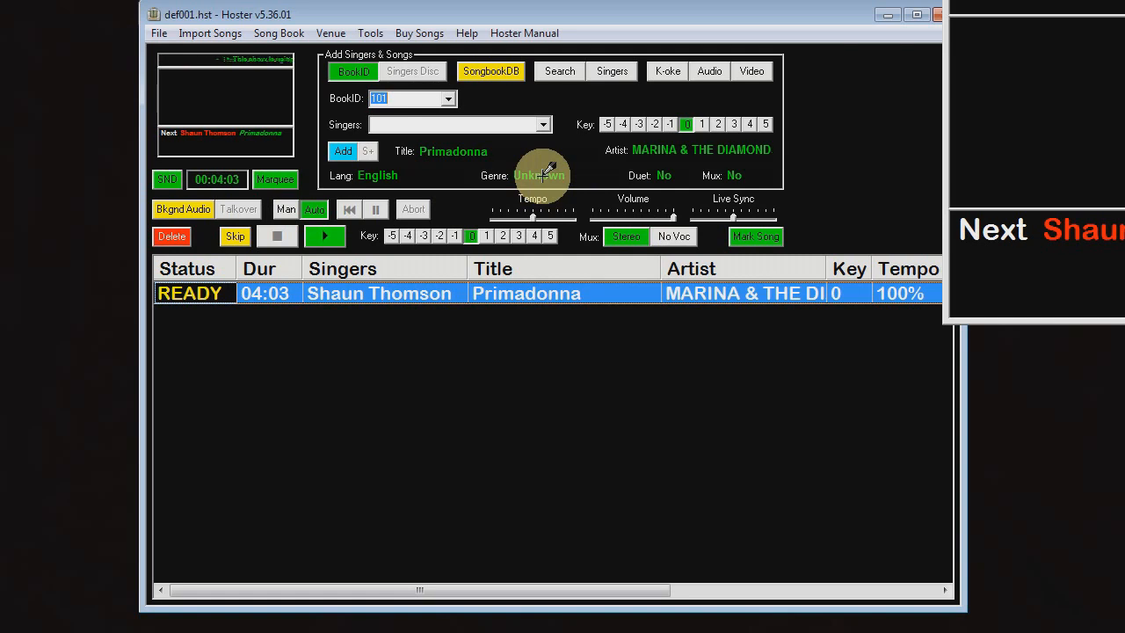
left_click(370, 33)
left_click(387, 53)
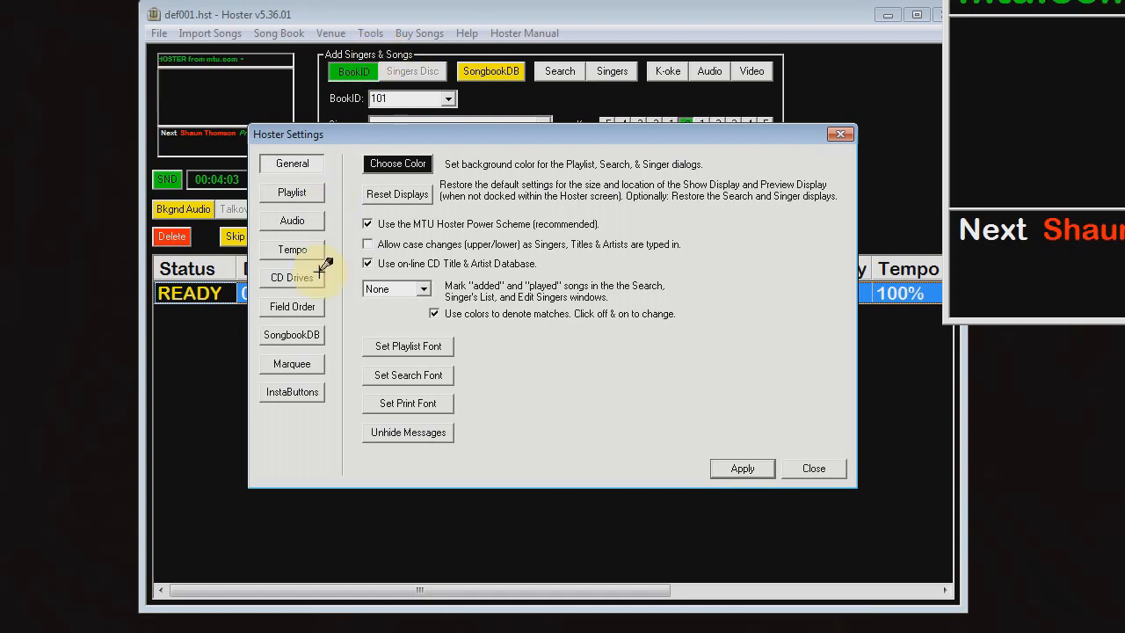
left_click(304, 333)
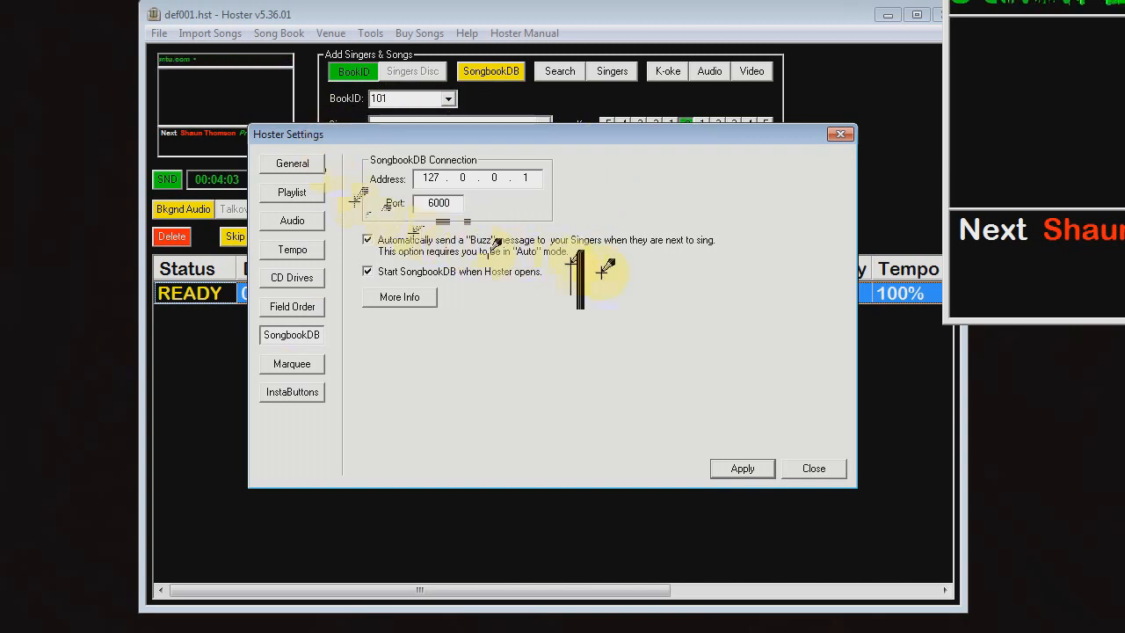
left_click(828, 475)
Switch to the Requests Plugin and review its Account, Shout Out, Settings, Help, Contact and About pages, including the font size choices.
left_click(522, 84)
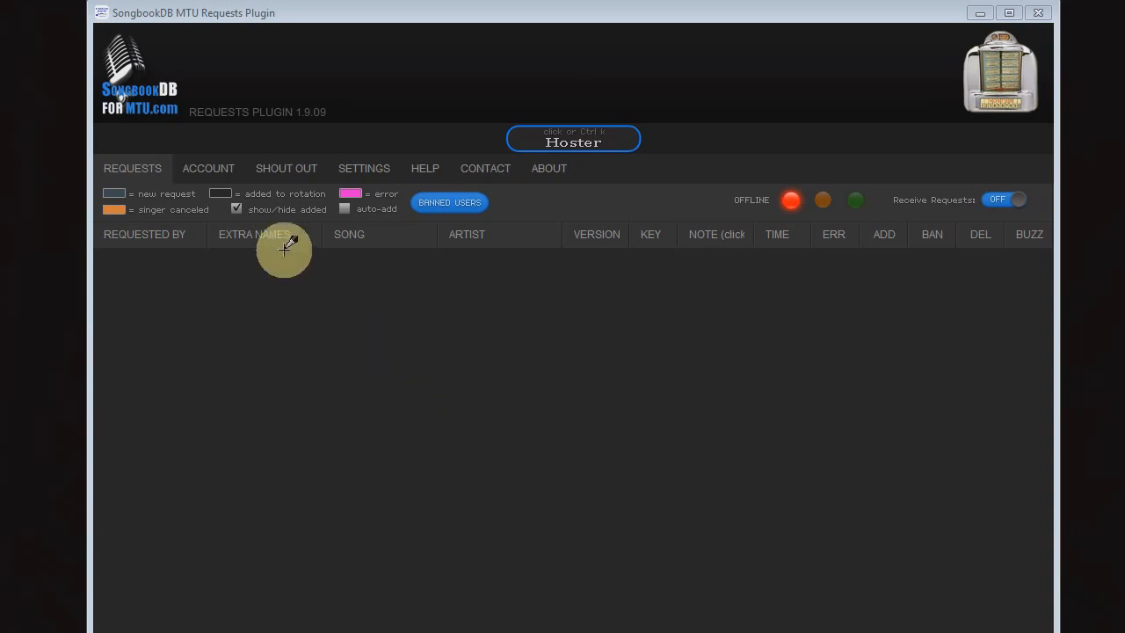
left_click(228, 167)
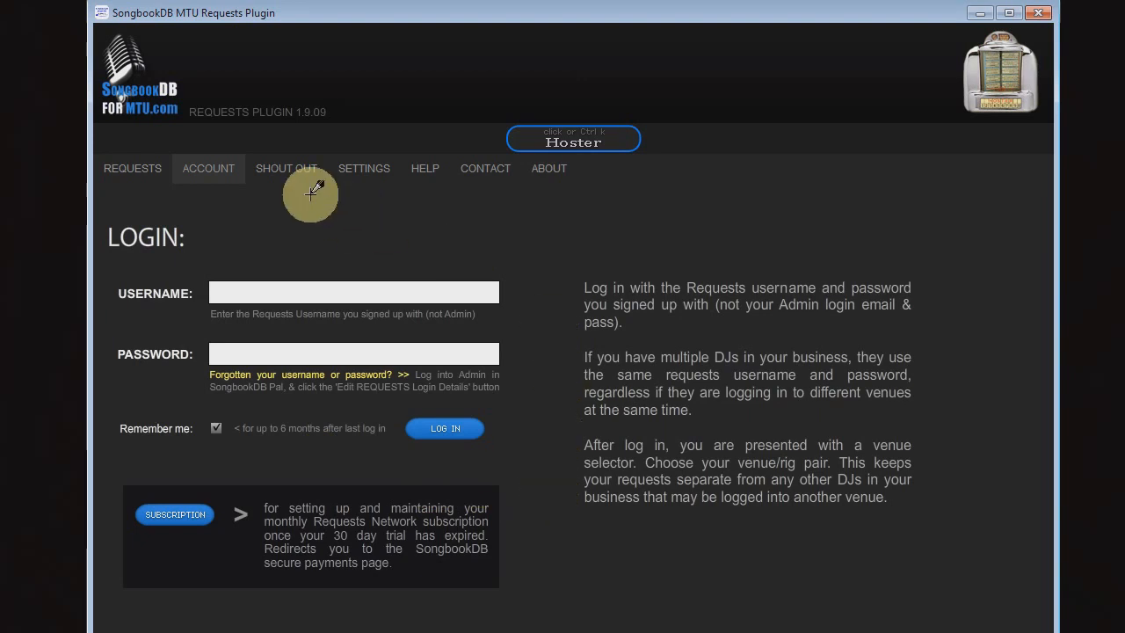
left_click(292, 170)
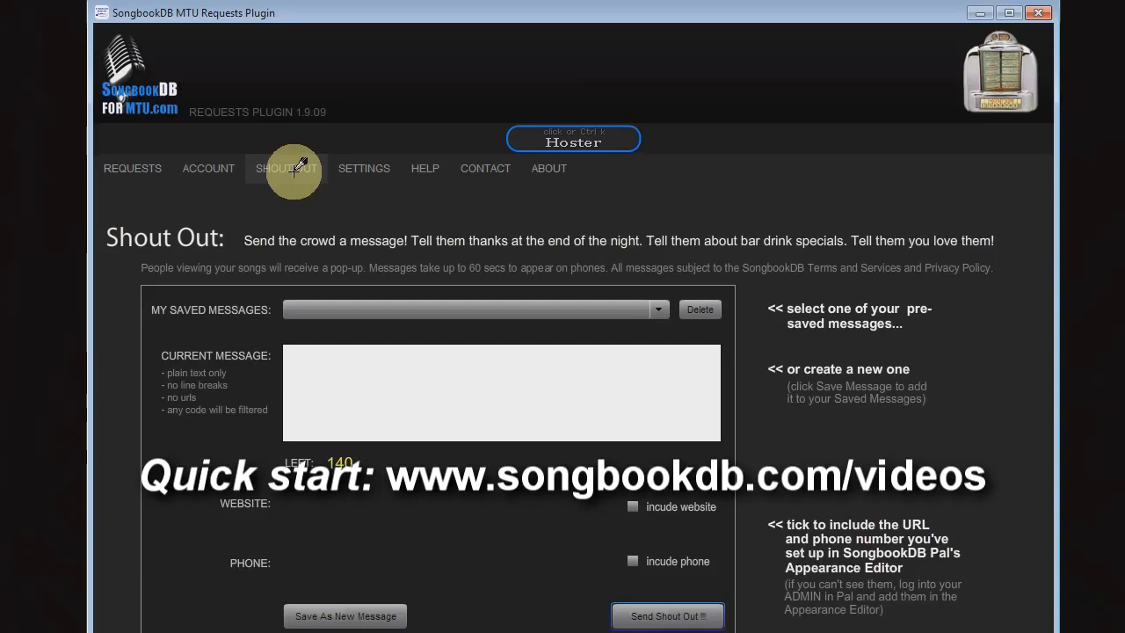
left_click(378, 167)
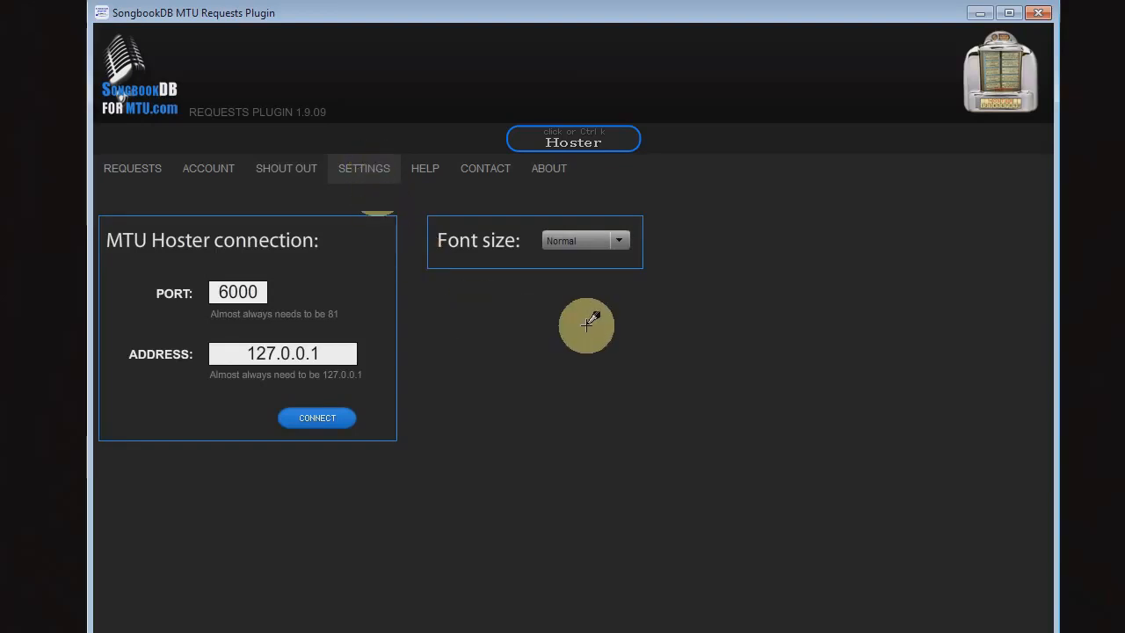
left_click(616, 240)
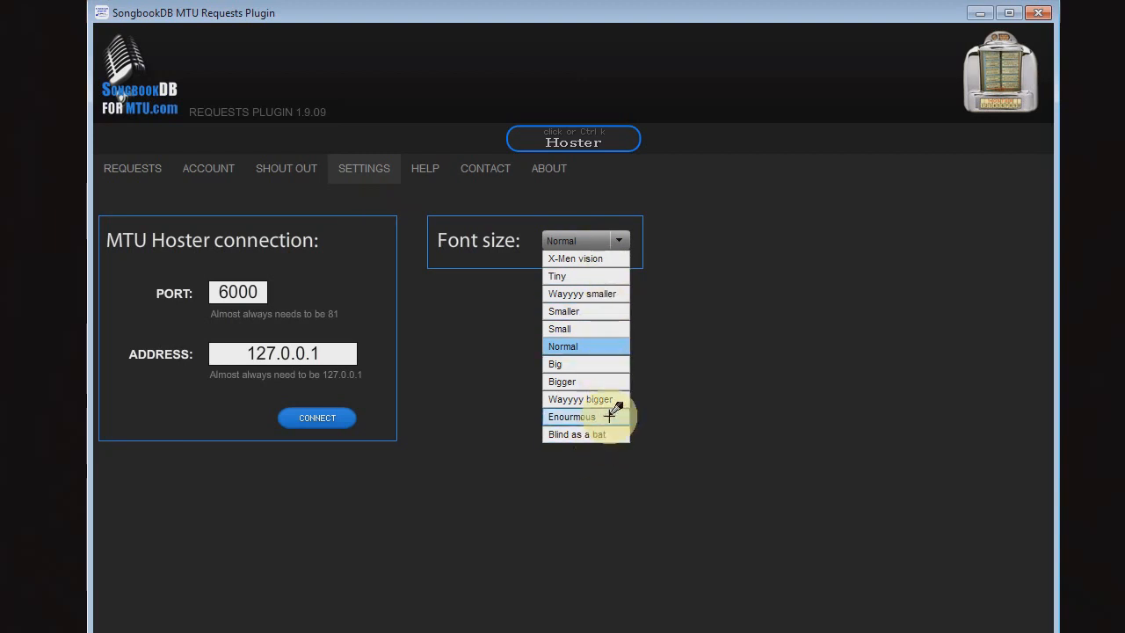
left_click(646, 322)
left_click(425, 169)
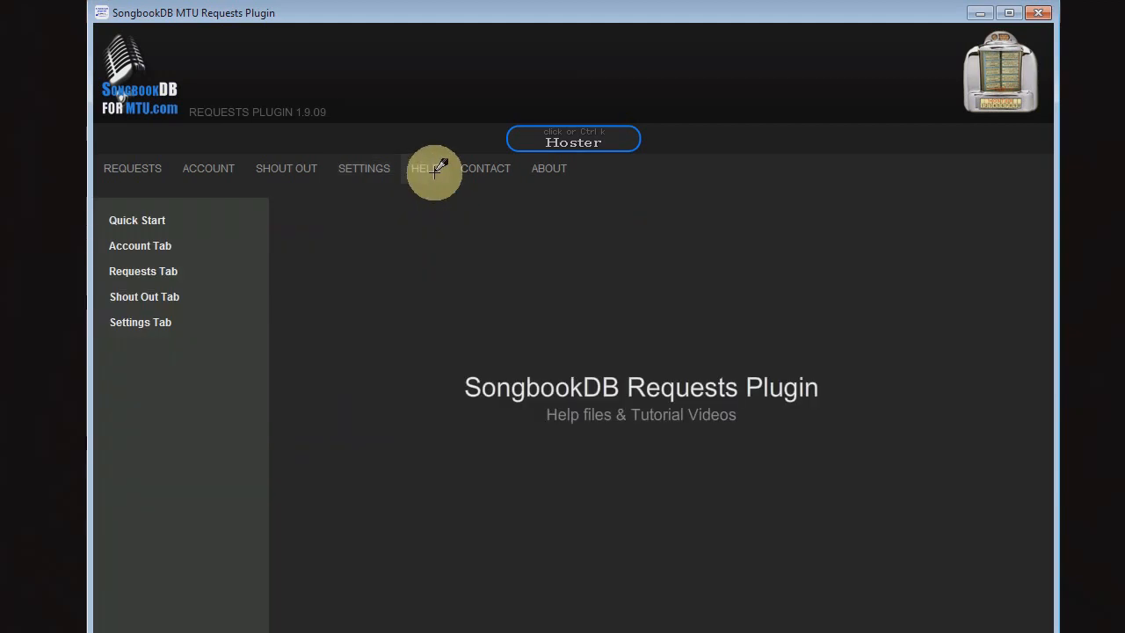
left_click(484, 172)
left_click(554, 168)
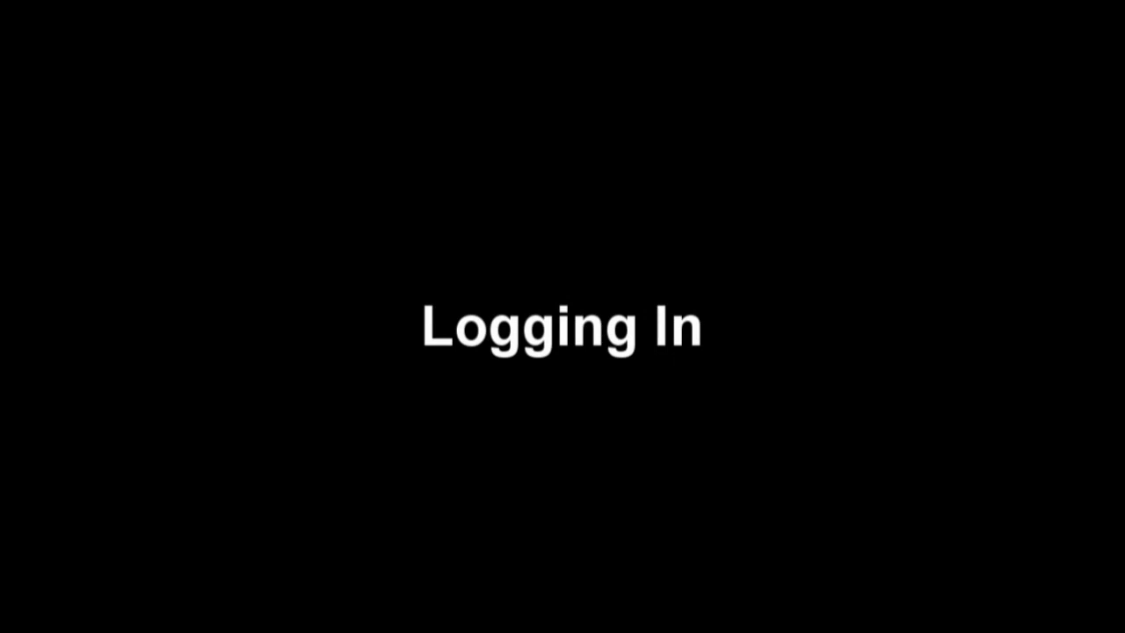
Log in with the Requests username and password, remembering the login, and select the Blue Diamond Bar Sebel Kiama (Rig 1) venue.
left_click(290, 301)
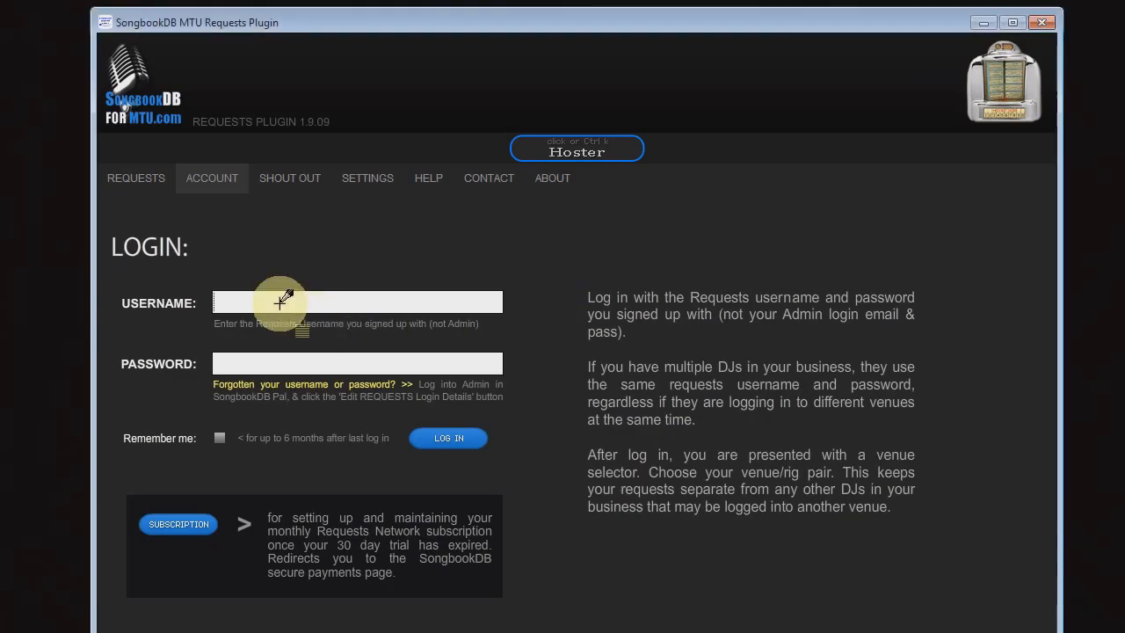
type("XXXX@XXXX.com")
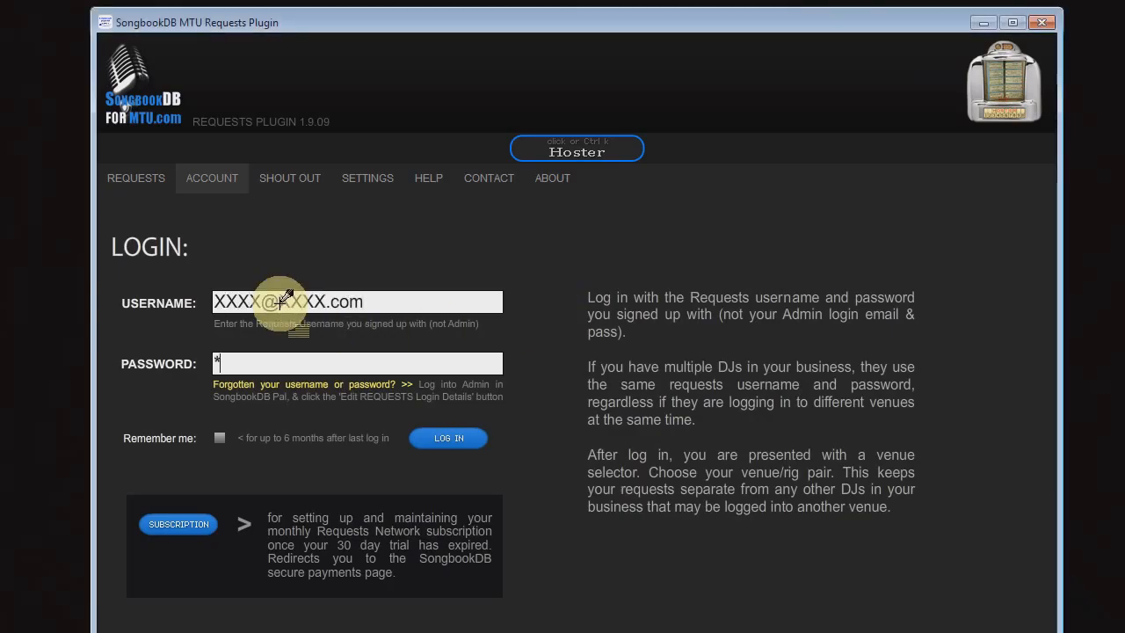
type("****")
left_click(220, 437)
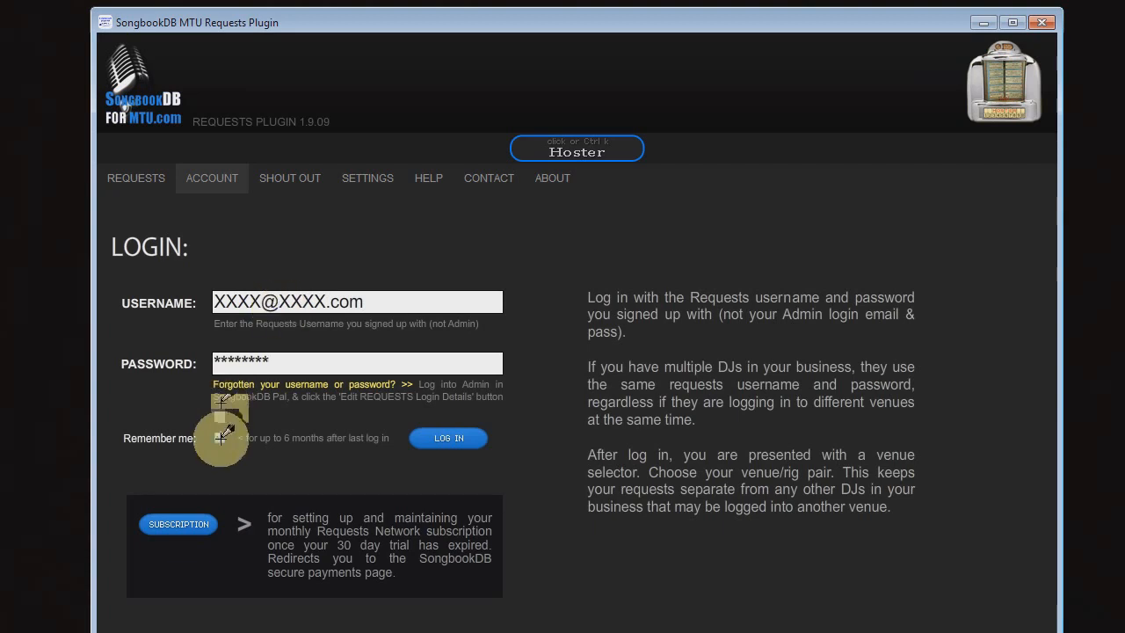
left_click(450, 439)
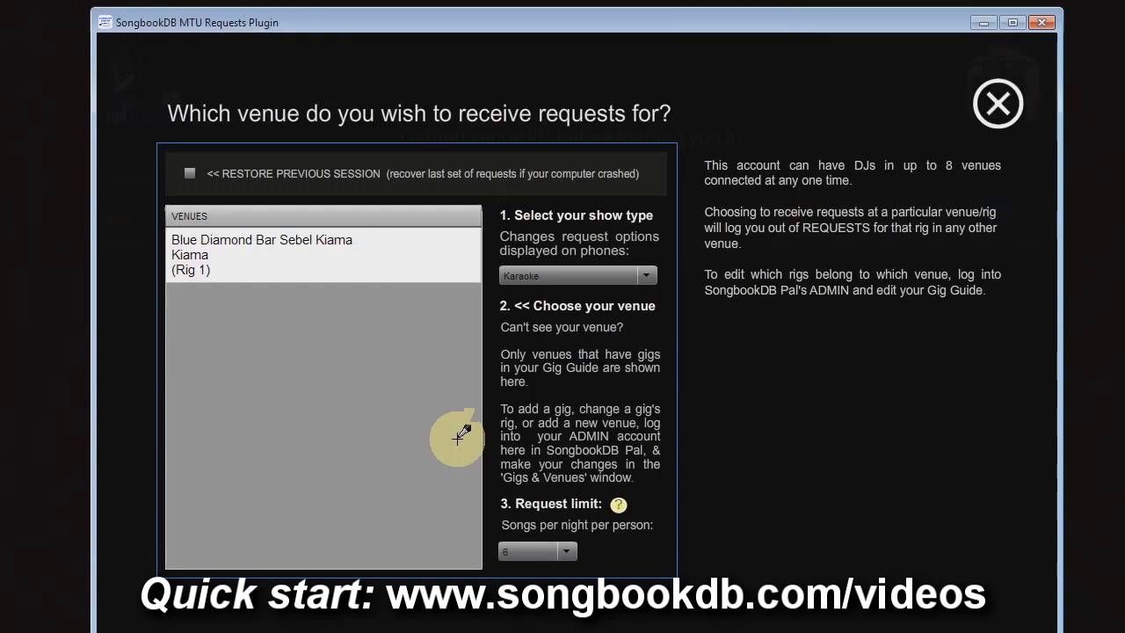
left_click(373, 258)
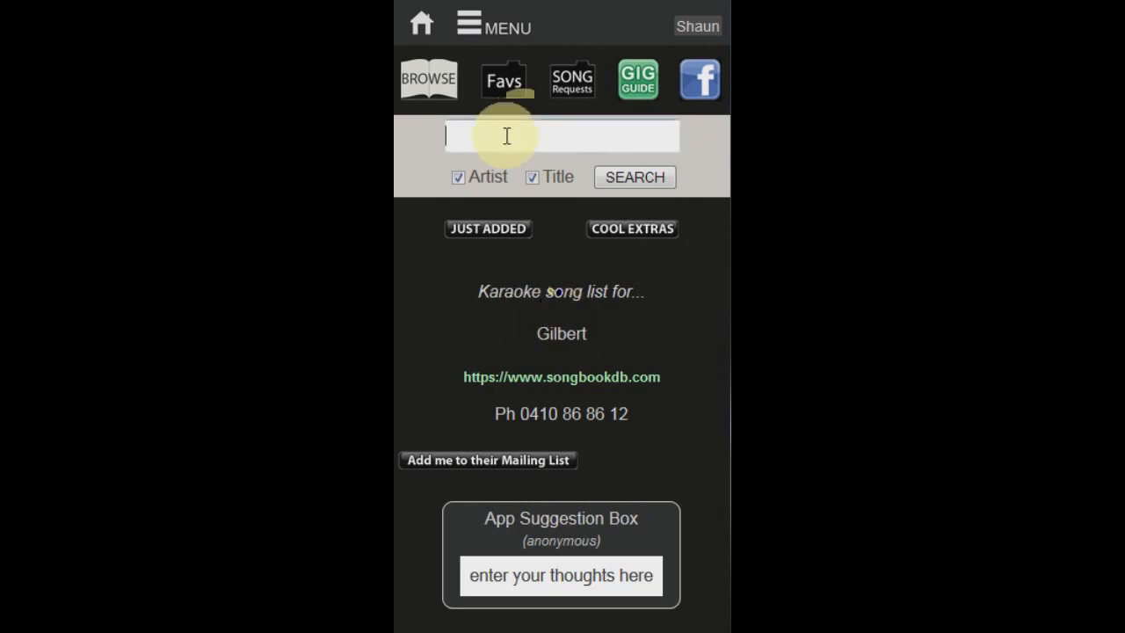
In the phone song book, search for marina and send a request for Primadonna in key 0.
type("marina")
key("Return")
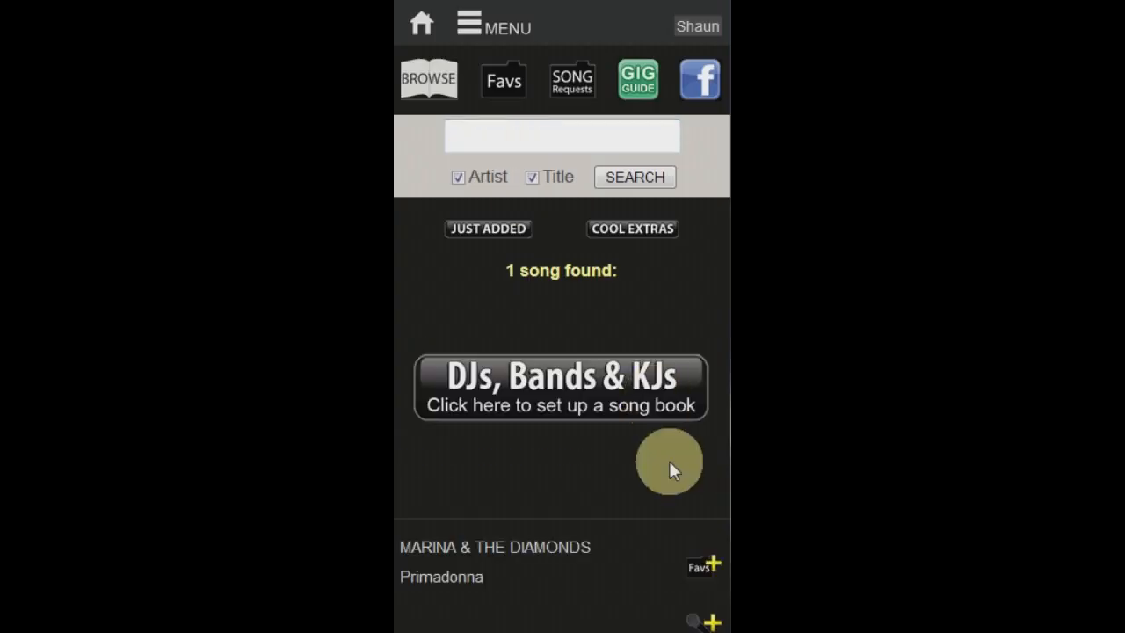
scroll(668, 460, "down", 3)
left_click(701, 397)
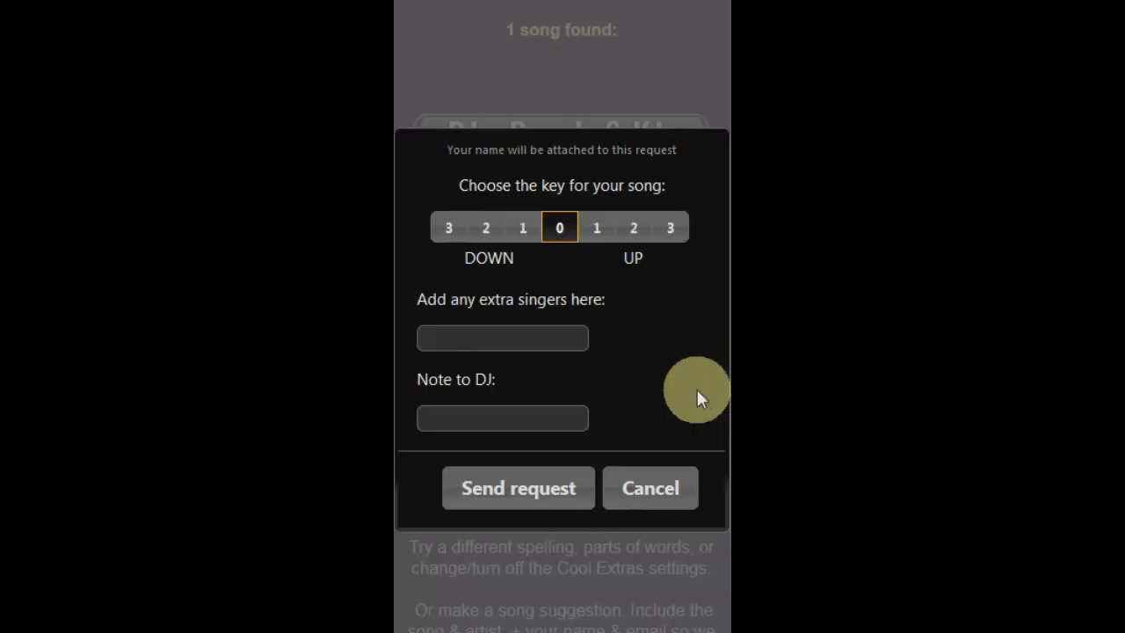
left_click(536, 501)
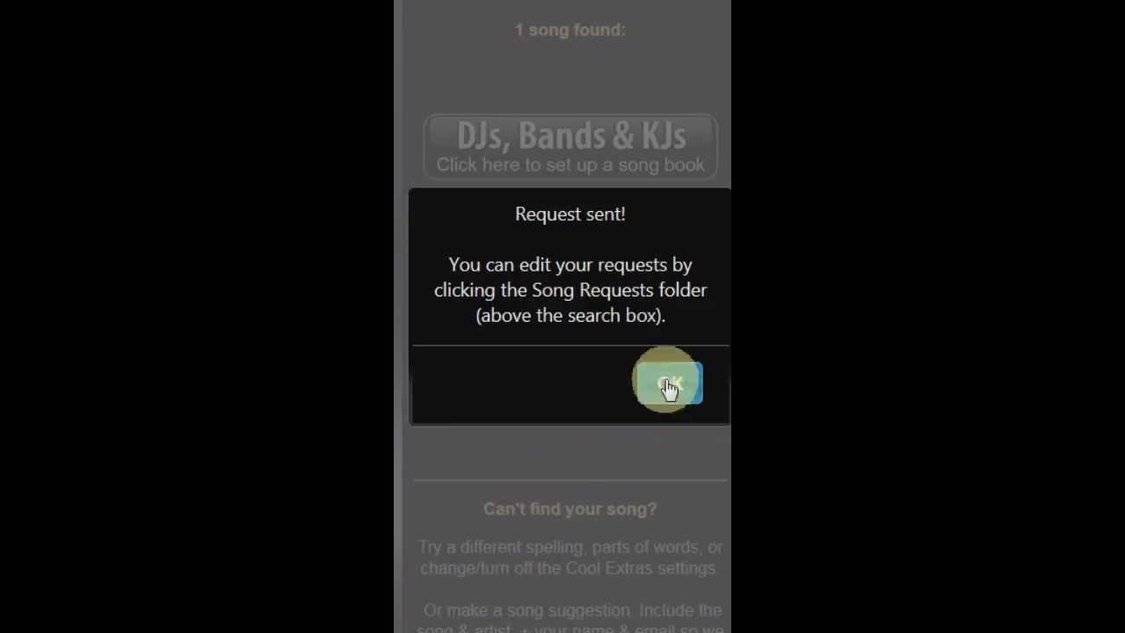
left_click(668, 387)
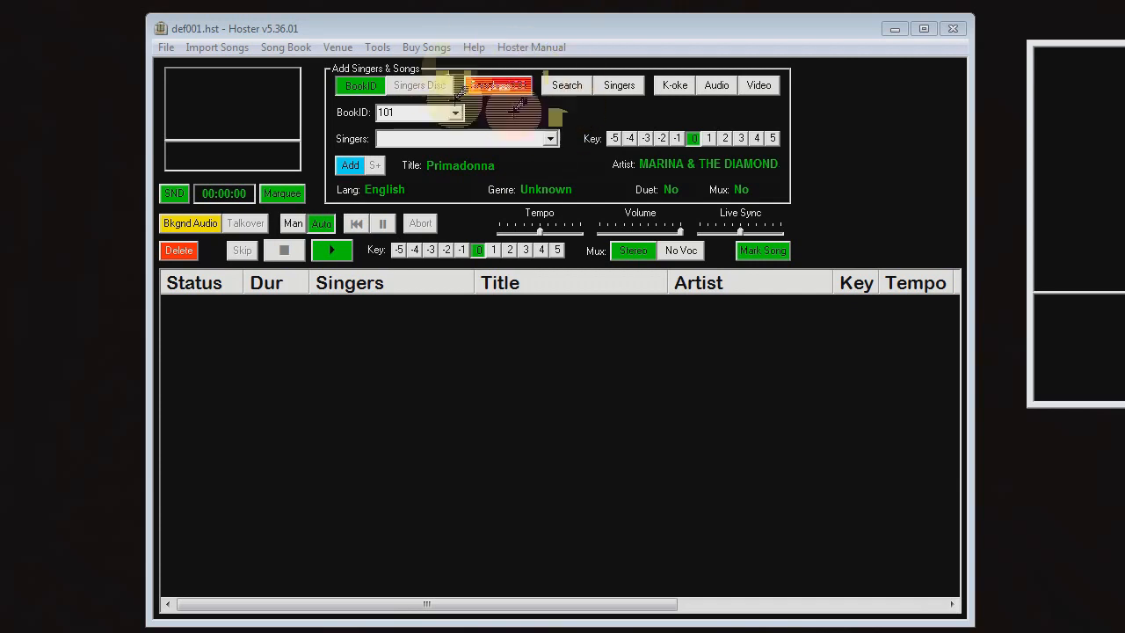
Open the Requests Plugin from MTU Hoster and view the requester and full artist name of the Primadonna request.
left_click(512, 85)
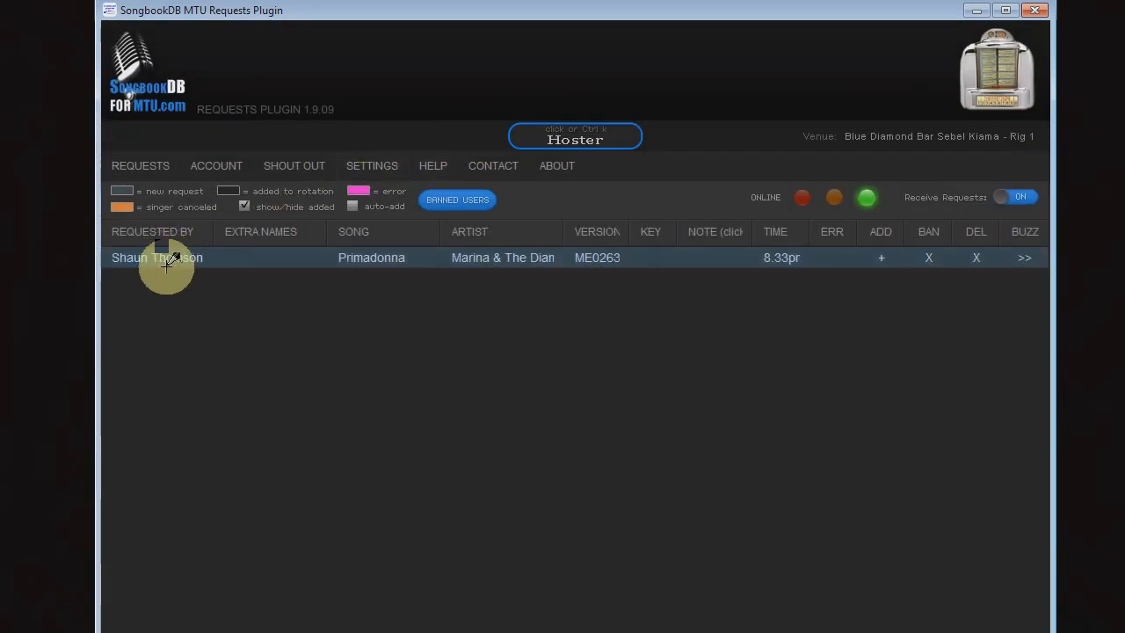
double_click(167, 262)
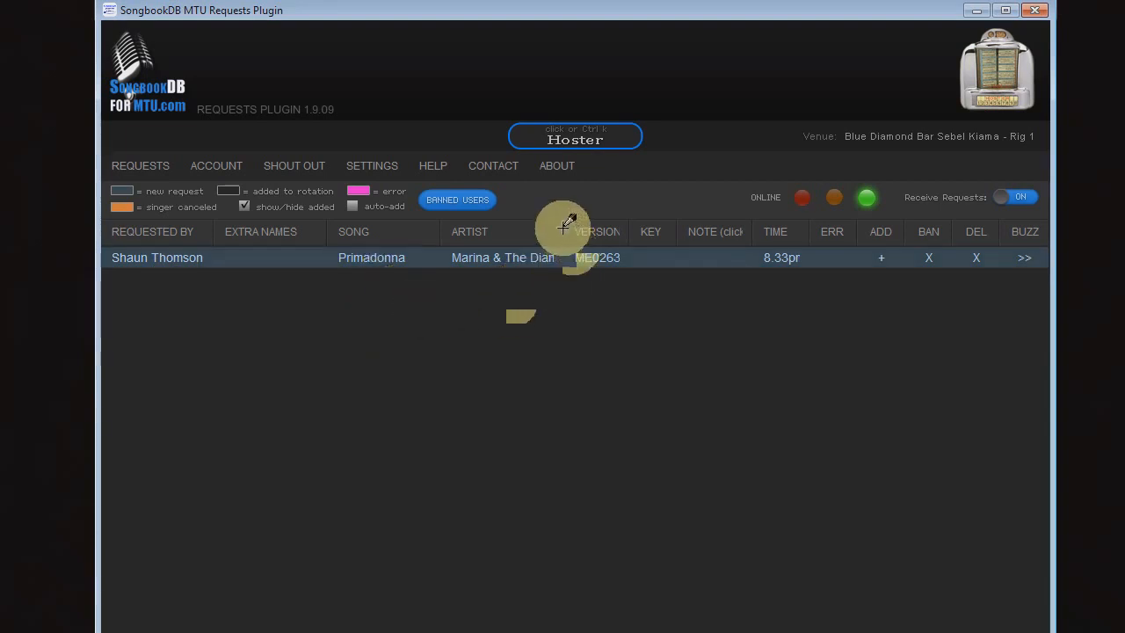
left_click(527, 260)
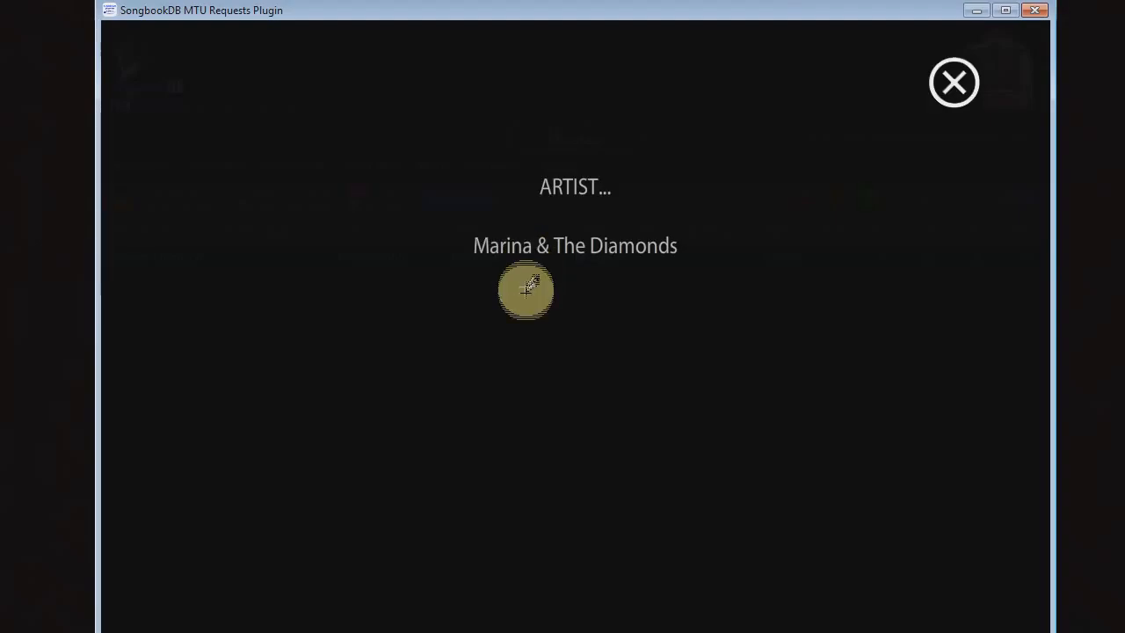
left_click(528, 289)
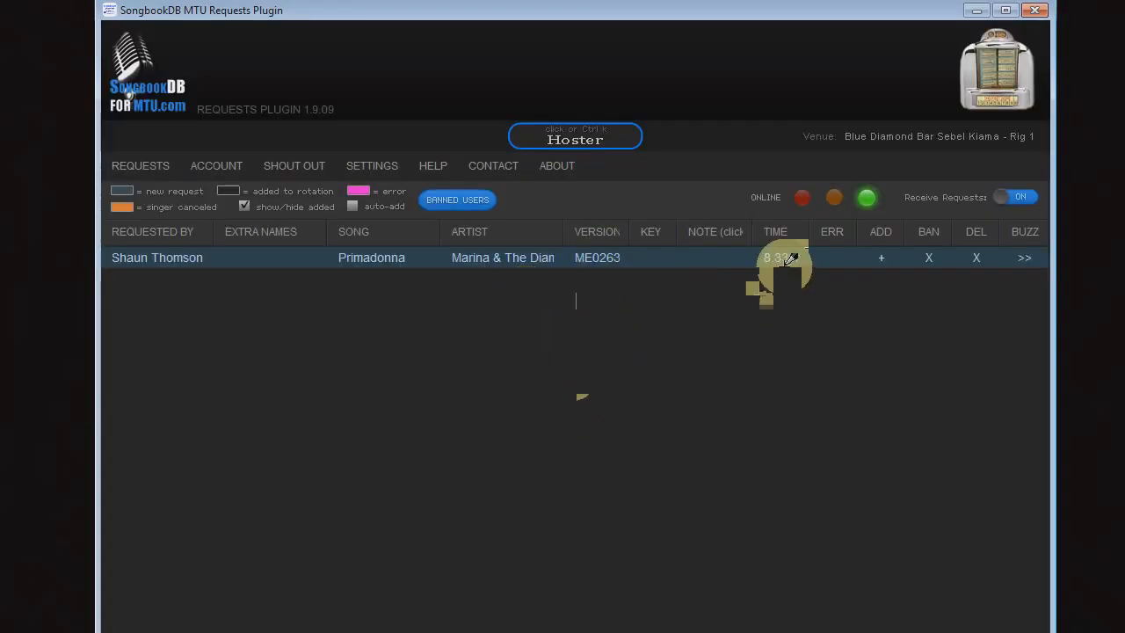
Add the Primadonna request to the Hoster rotation and toggle the display of added requests, leaving them shown.
left_click(880, 257)
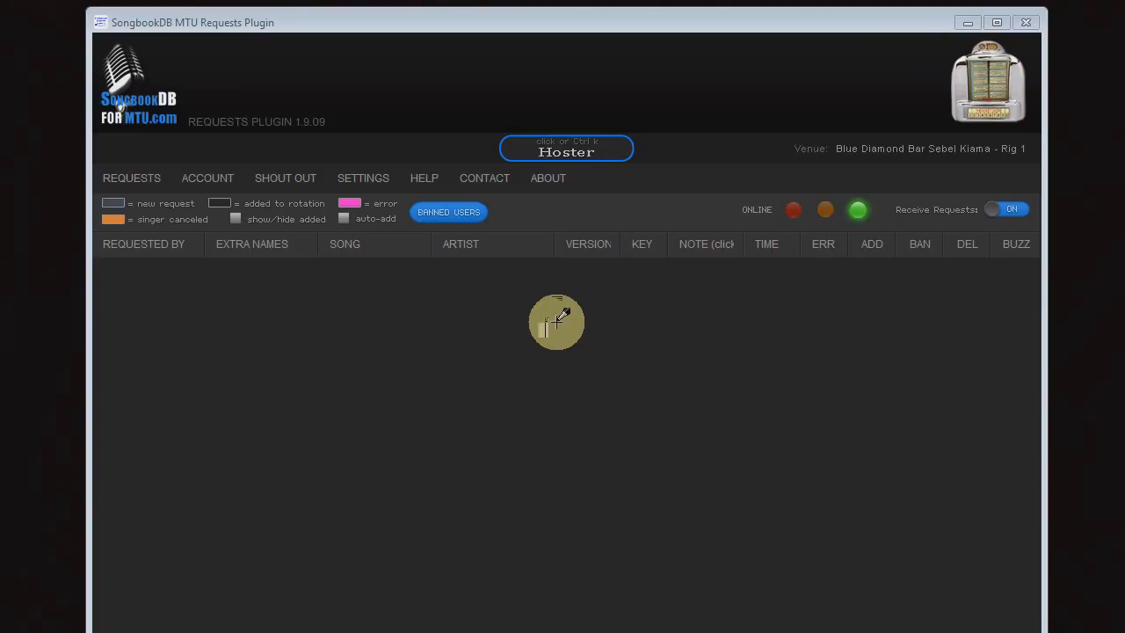
left_click(236, 215)
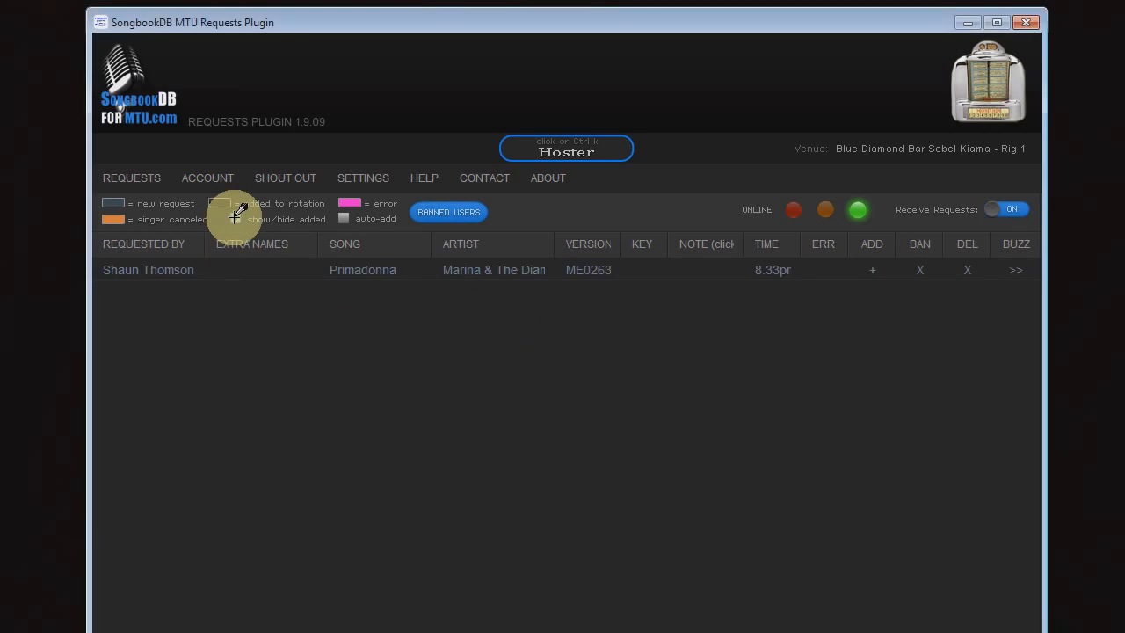
left_click(234, 218)
left_click(236, 214)
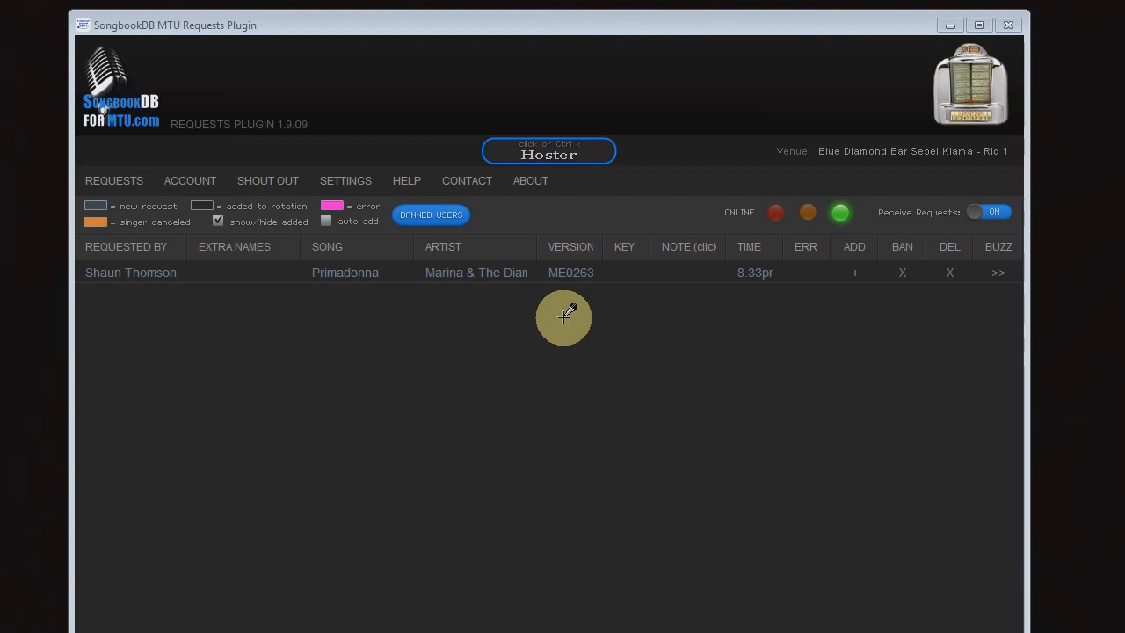
Turn on auto-add for incoming requests and open the error details of the failed Don Henley request.
left_click(327, 221)
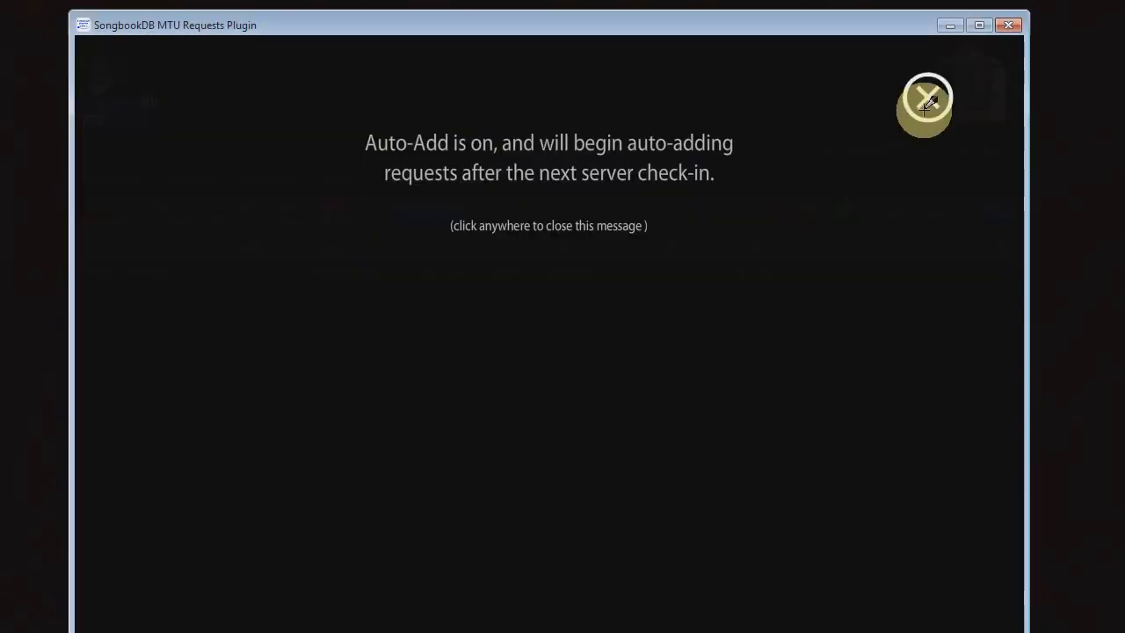
left_click(929, 102)
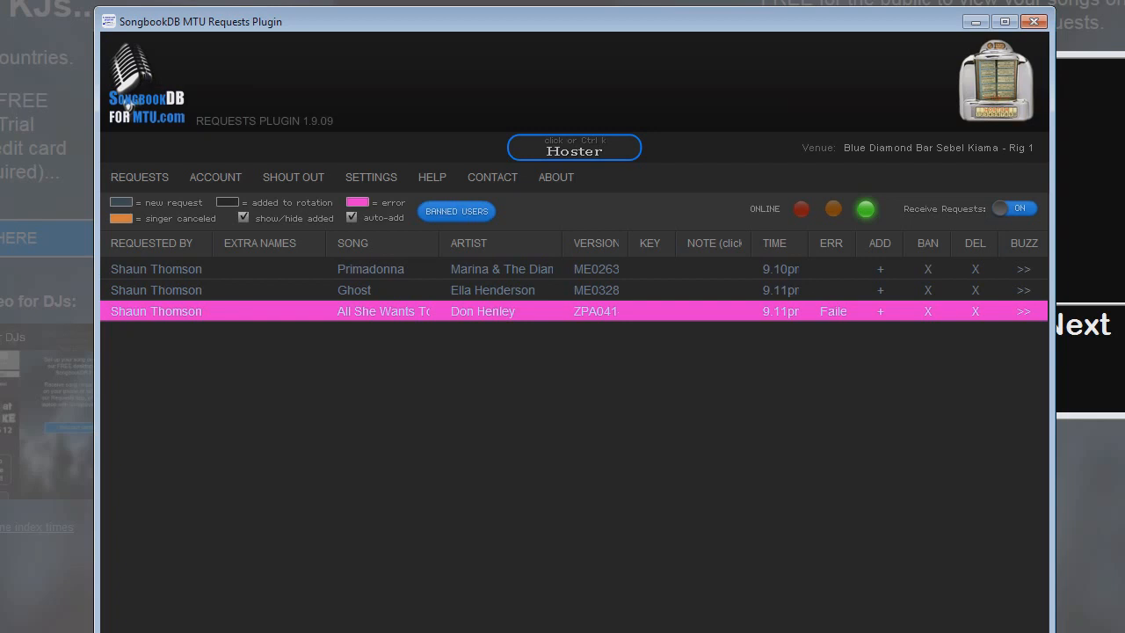
left_click(832, 311)
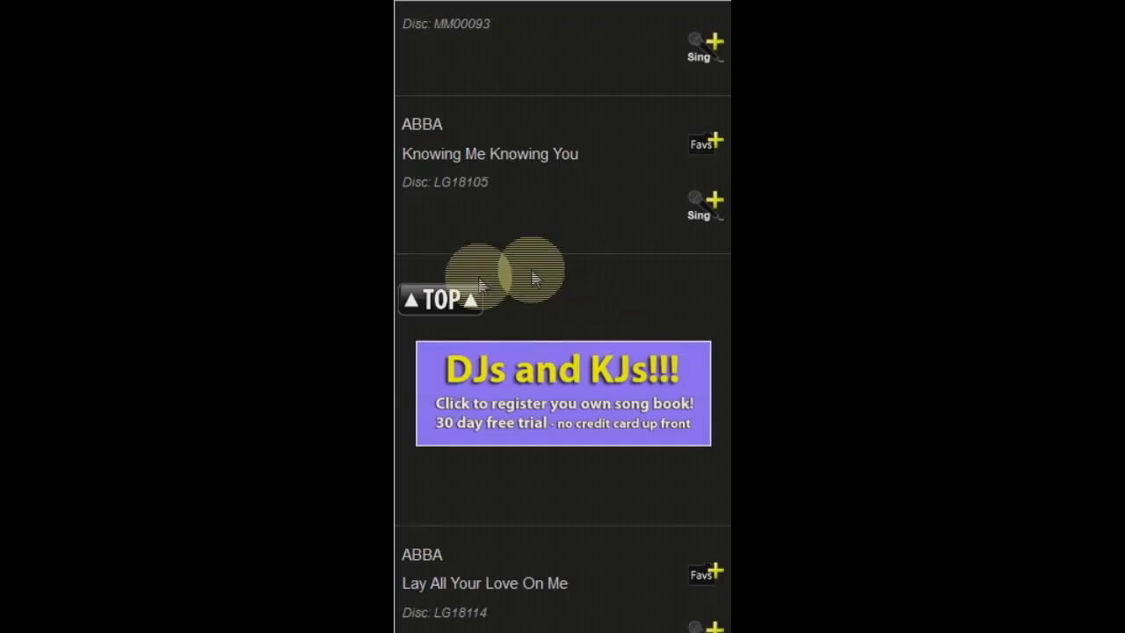
In the phone song book, open the song requests and delete the ABBA request for Chiquitita.
left_click(453, 304)
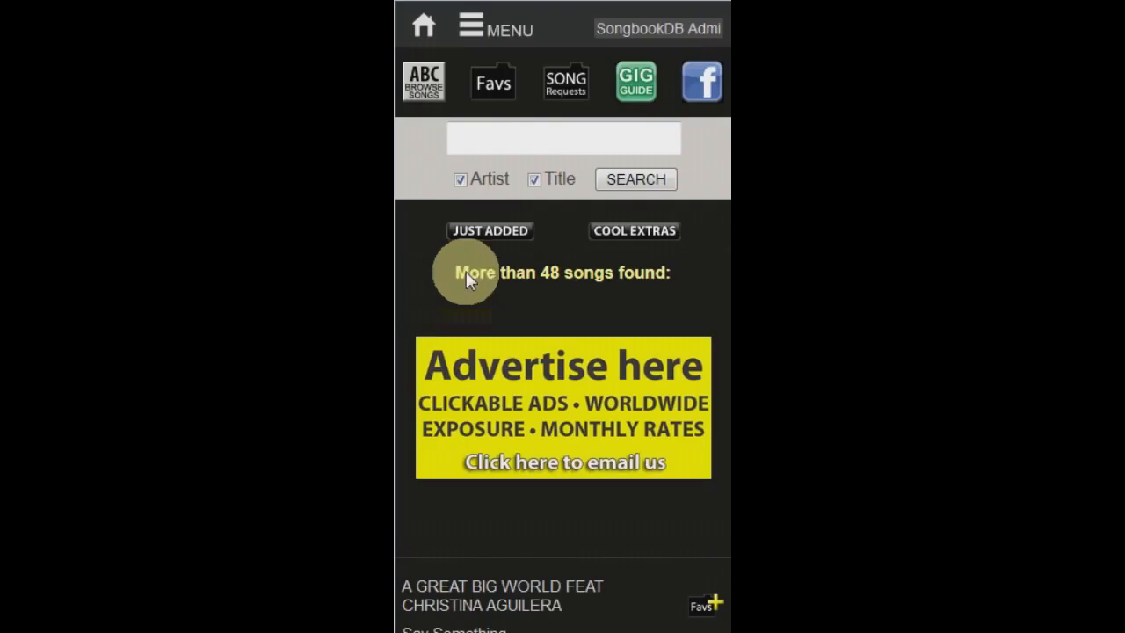
left_click(572, 88)
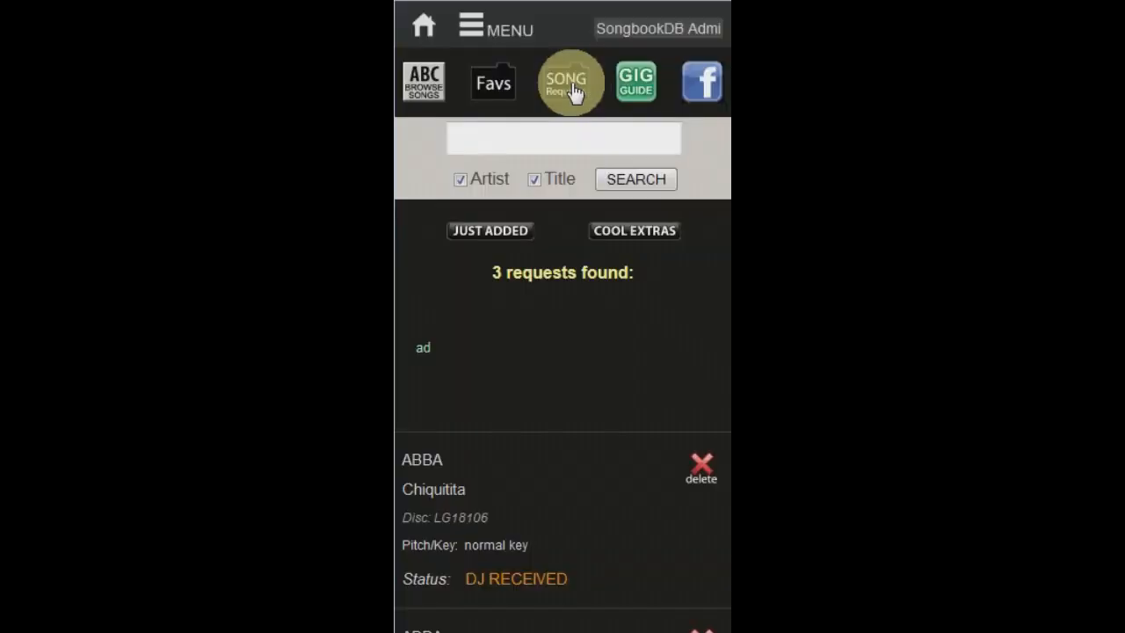
scroll(721, 189, "down", 3)
scroll(720, 189, "down", 1)
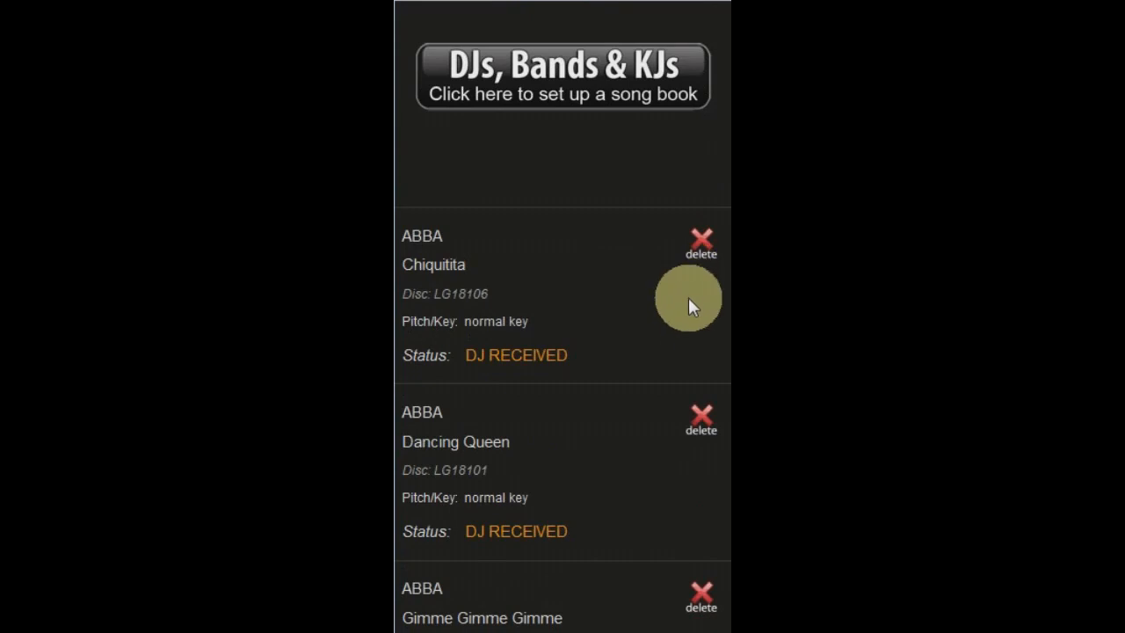
left_click(704, 244)
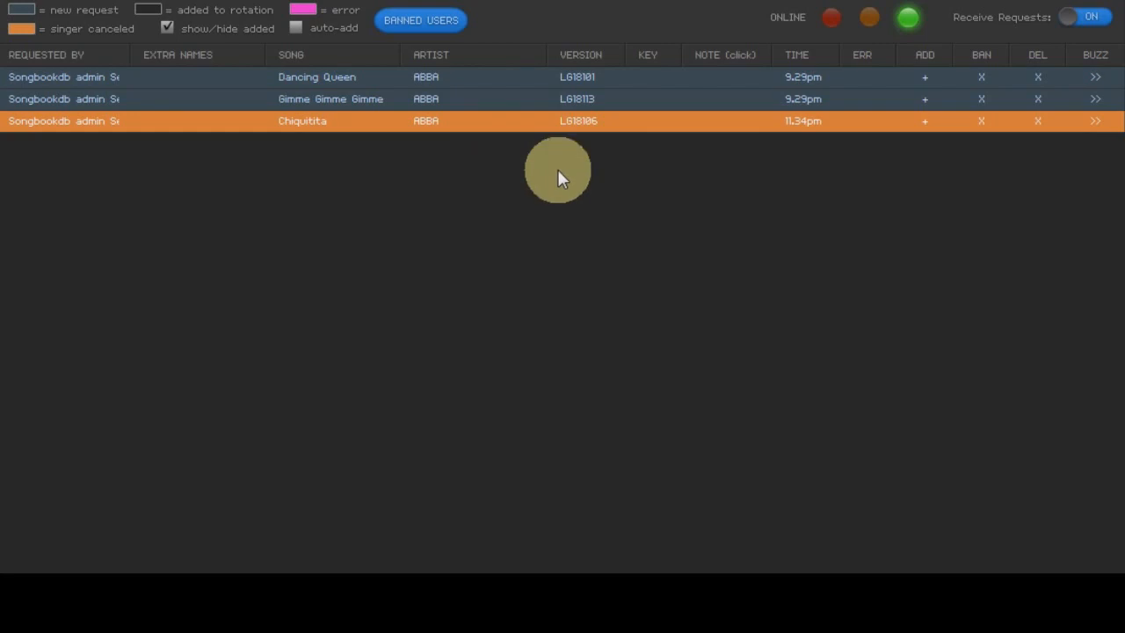
Delete the singer-cancelled Chiquitita request, and ban the singer who requested All That She Wants by Ace of Base.
left_click(1039, 124)
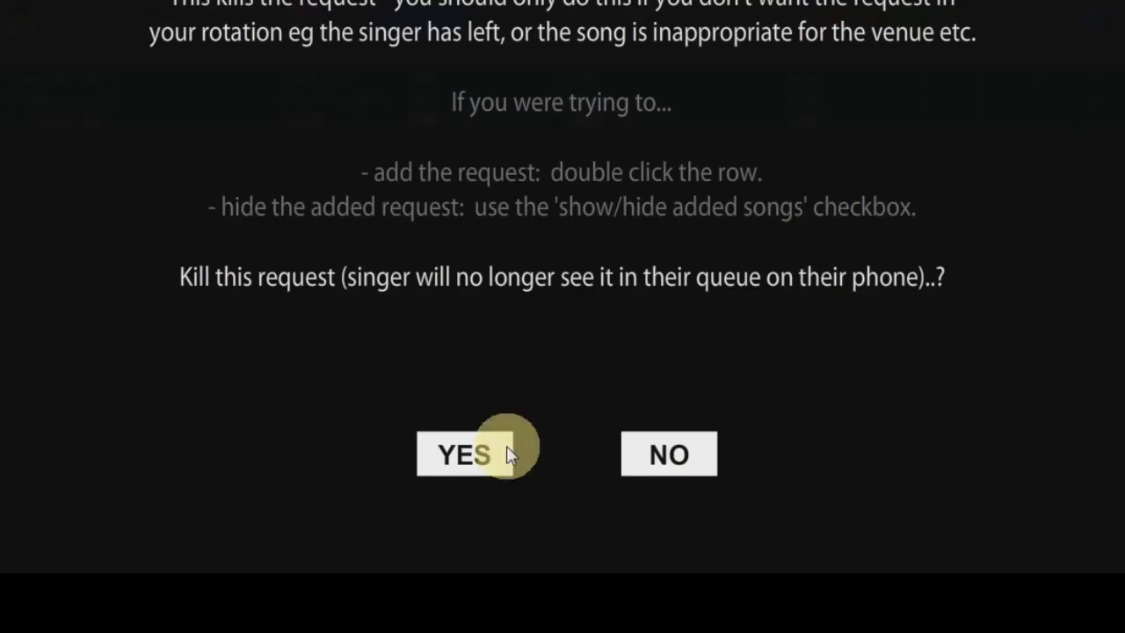
left_click(464, 472)
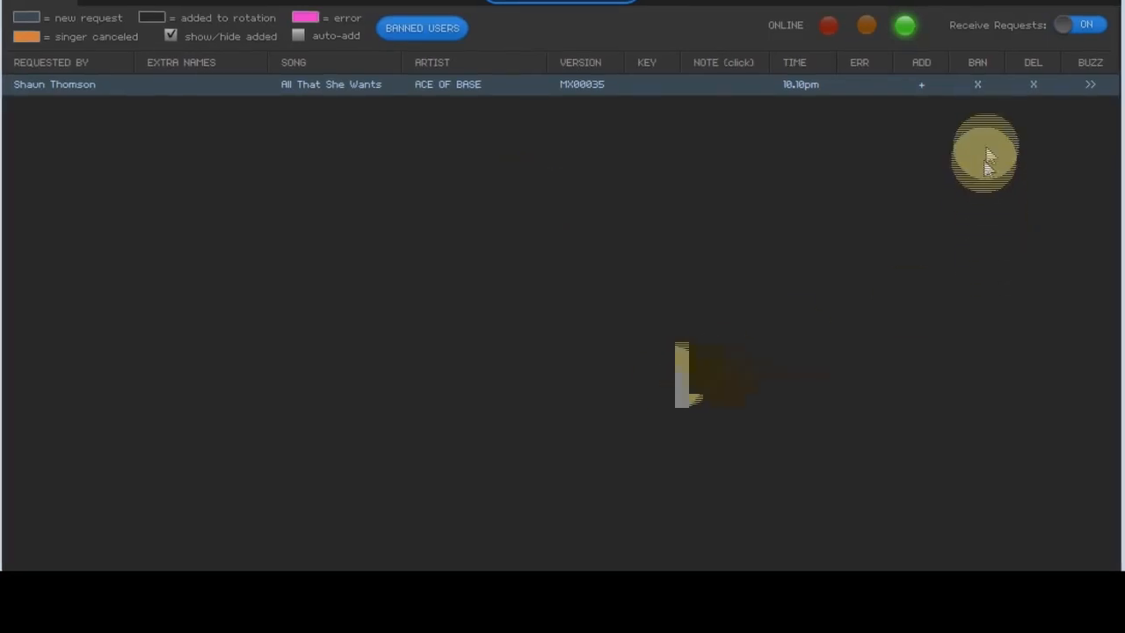
left_click(975, 85)
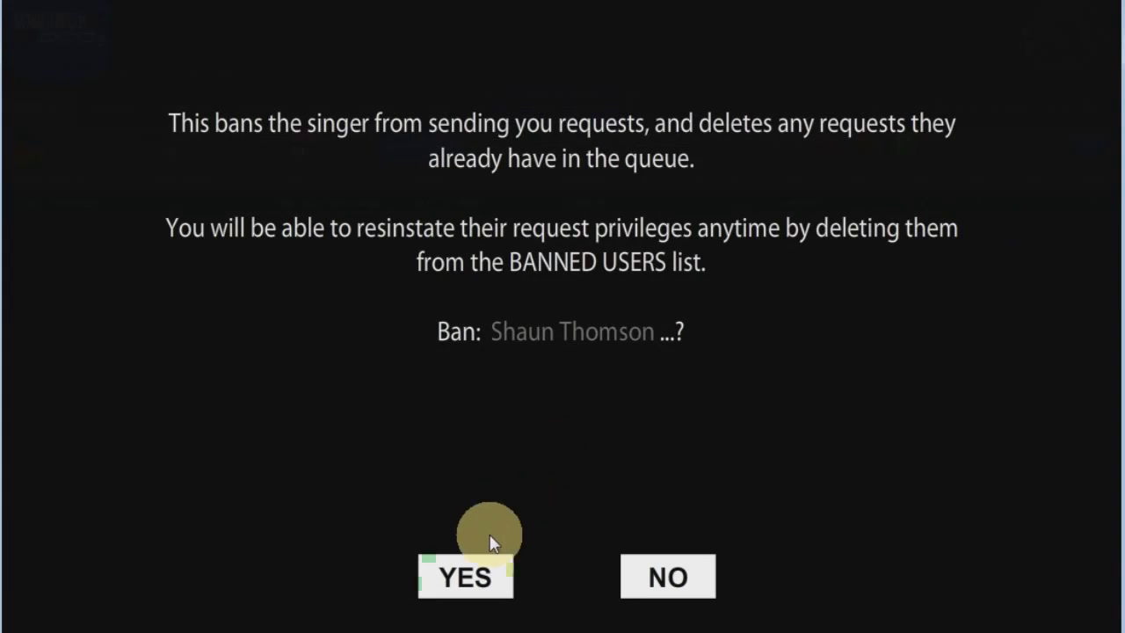
left_click(490, 580)
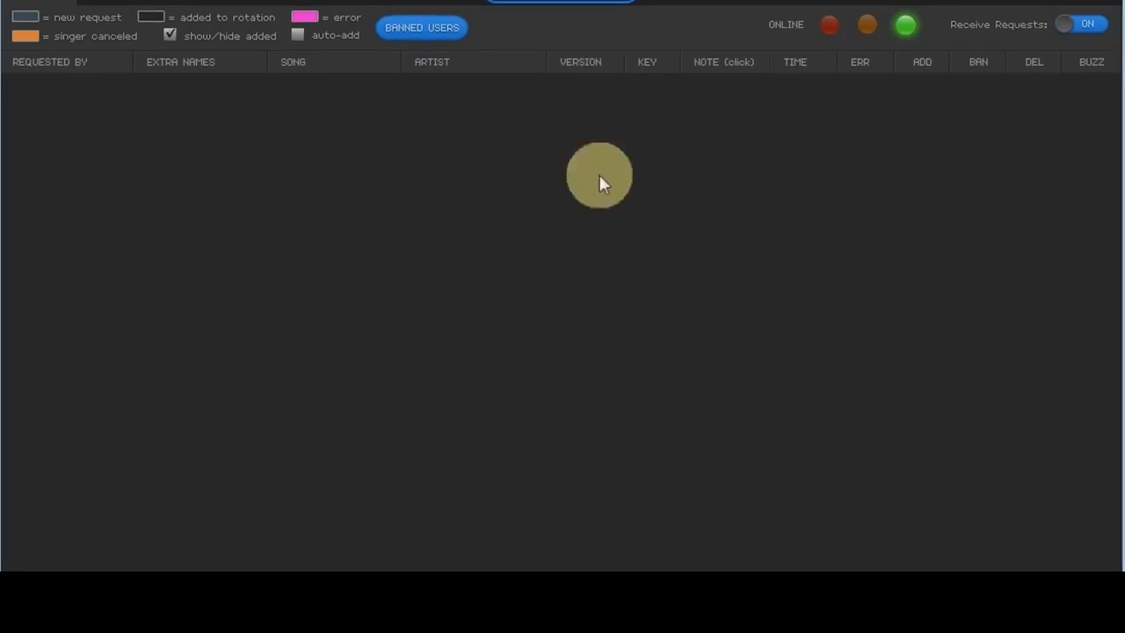
Reinstate the banned singer's request privileges by removing them from the banned users list, and close the list.
left_click(427, 30)
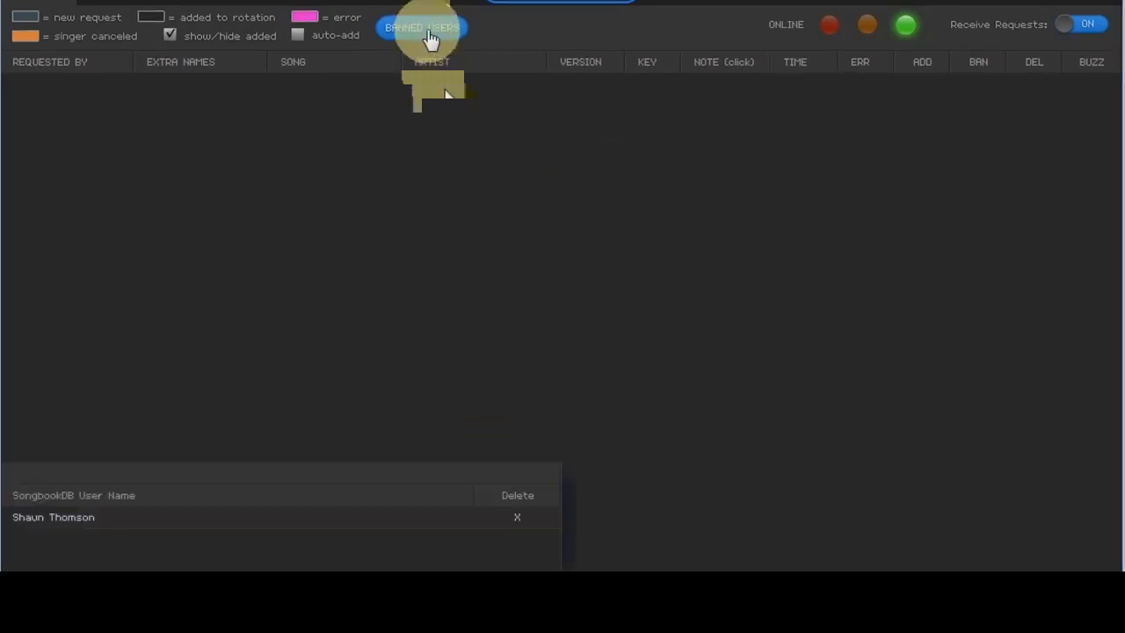
left_click(530, 521)
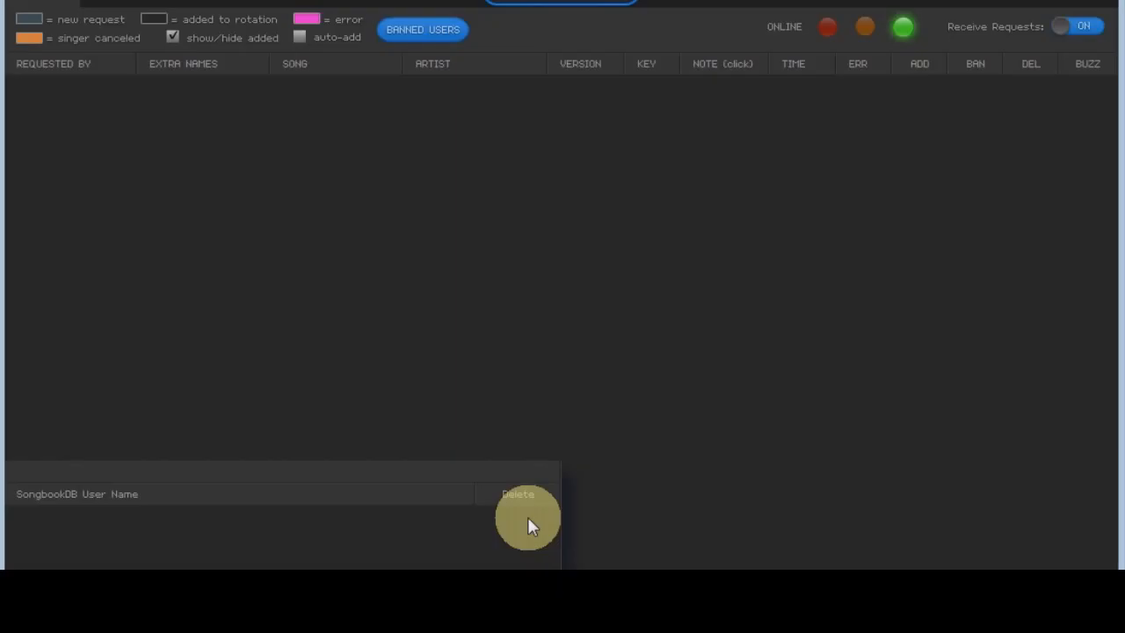
left_click(429, 34)
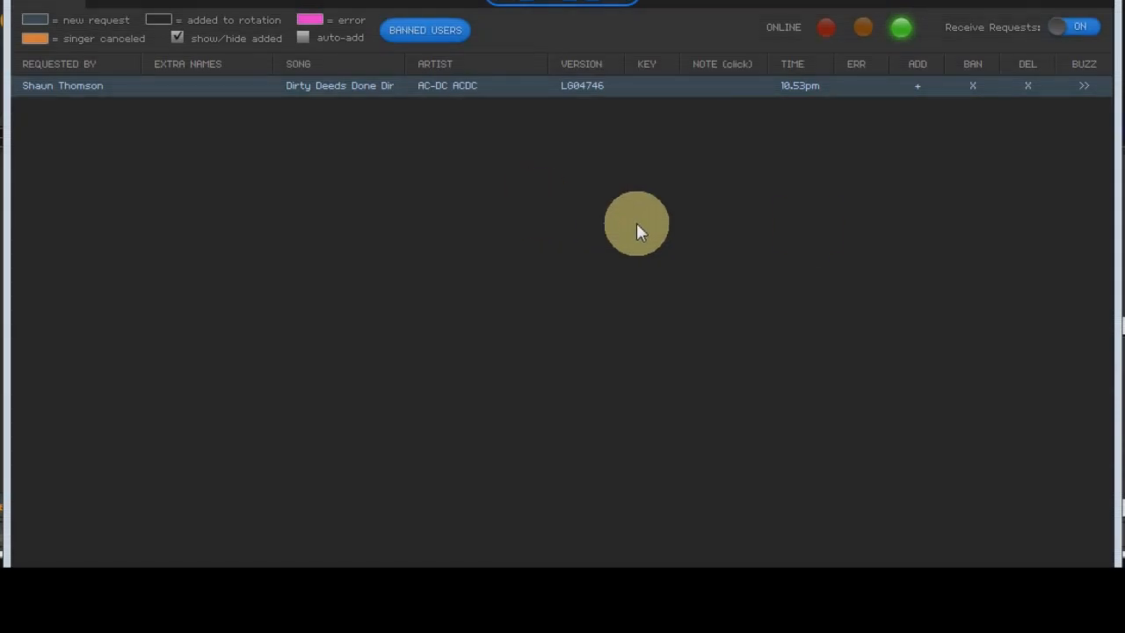
Buzz the singer who requested the AC-DC song Dirty Deeds.
left_click(1095, 91)
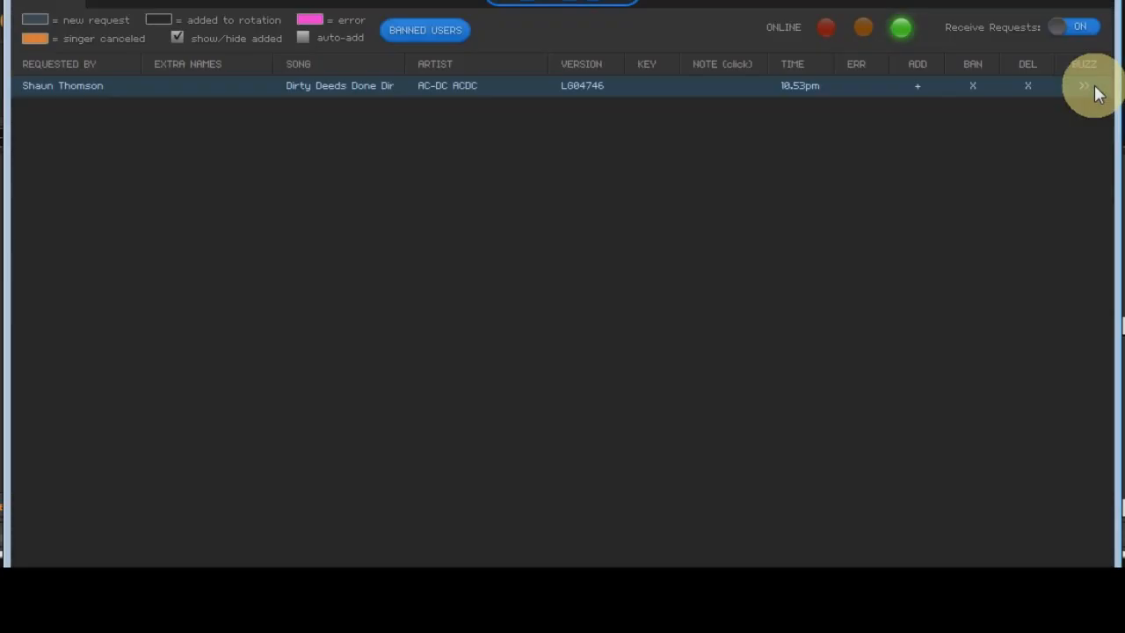